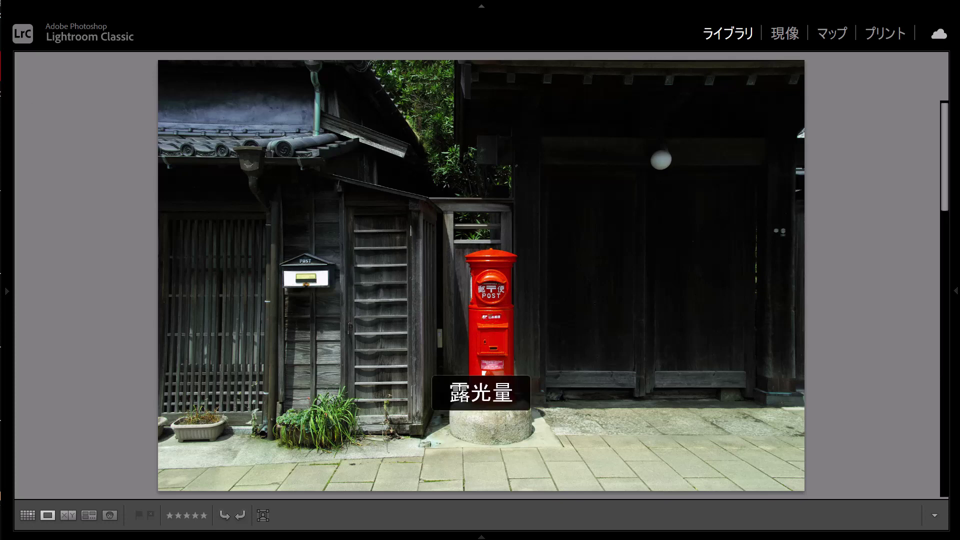
- In Develop, darken DP1M0211.JPG to exposure −0.85 with contrast +28
key("d")
key("minus")
key("minus")
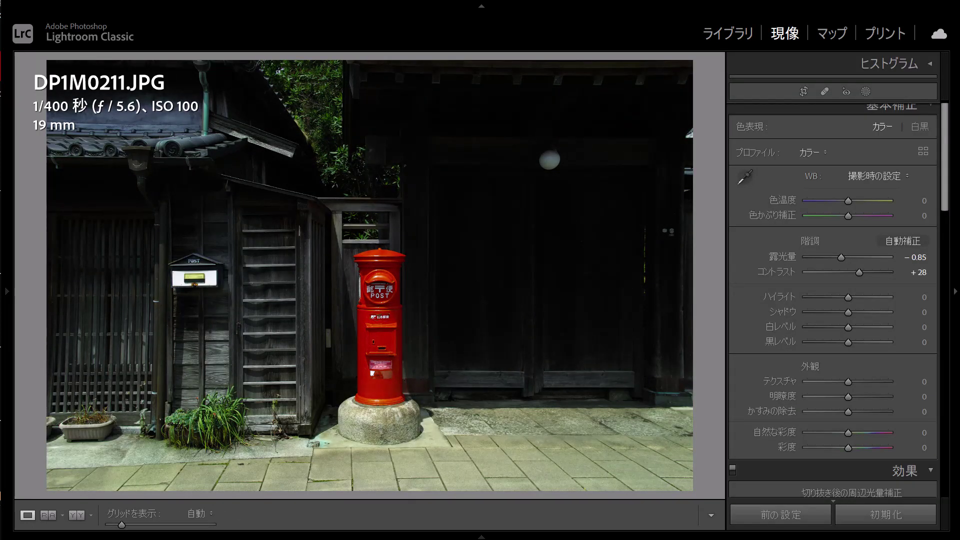
key("minus")
key("minus")
key("minus")
key("equal")
key("equal")
- Paint a brush mask over the red postbox: exposure 1.64, contrast 44, whites 40
key("k")
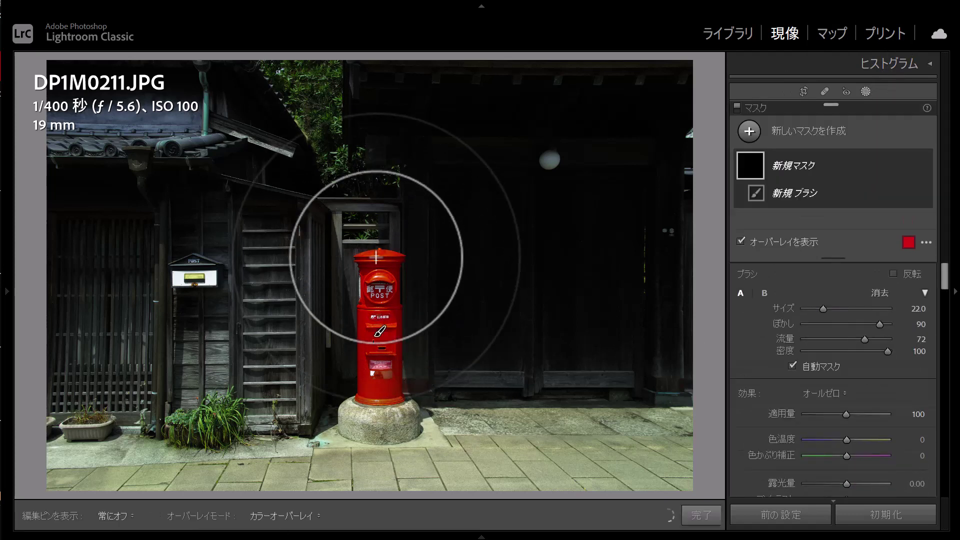
left_click_drag(376, 257, 406, 397)
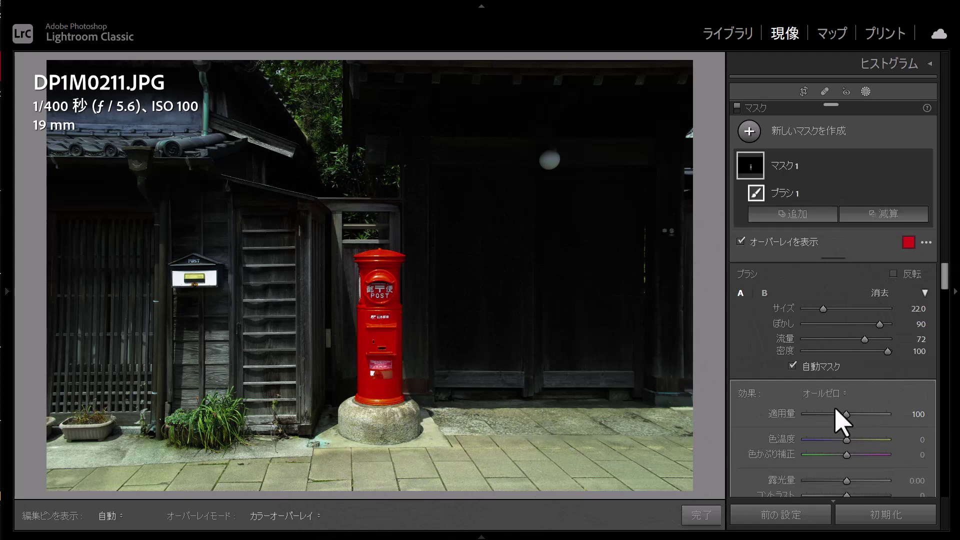
scroll(844, 390, "down", 2)
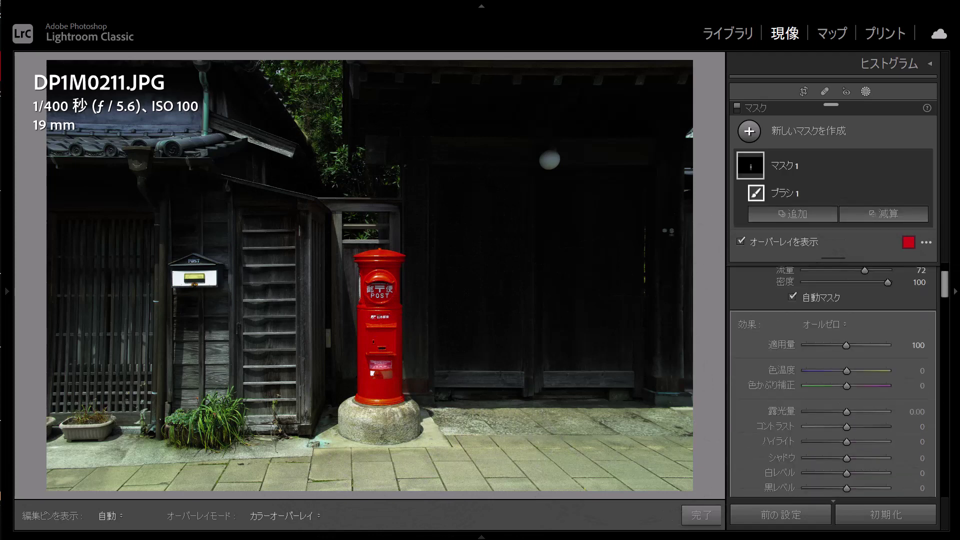
left_click_drag(846, 411, 864, 411)
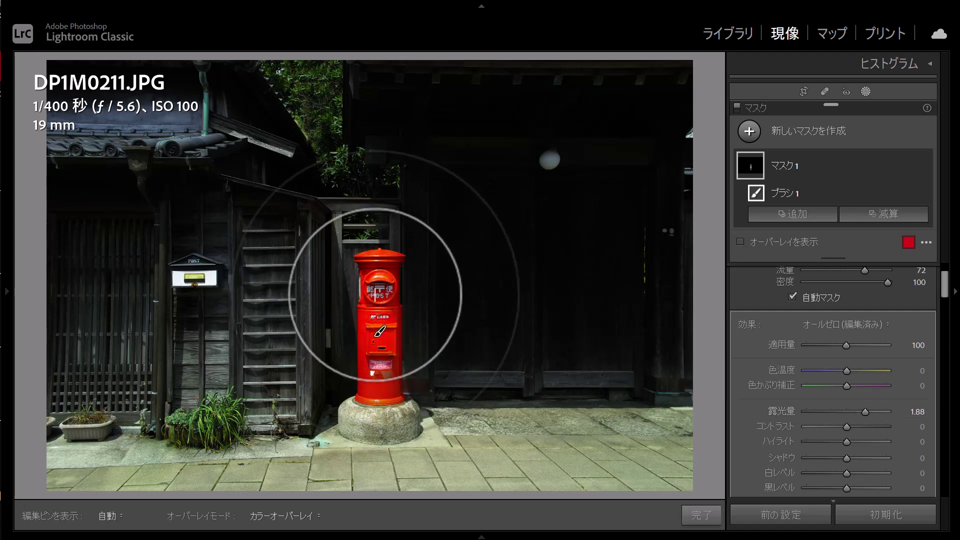
key("h")
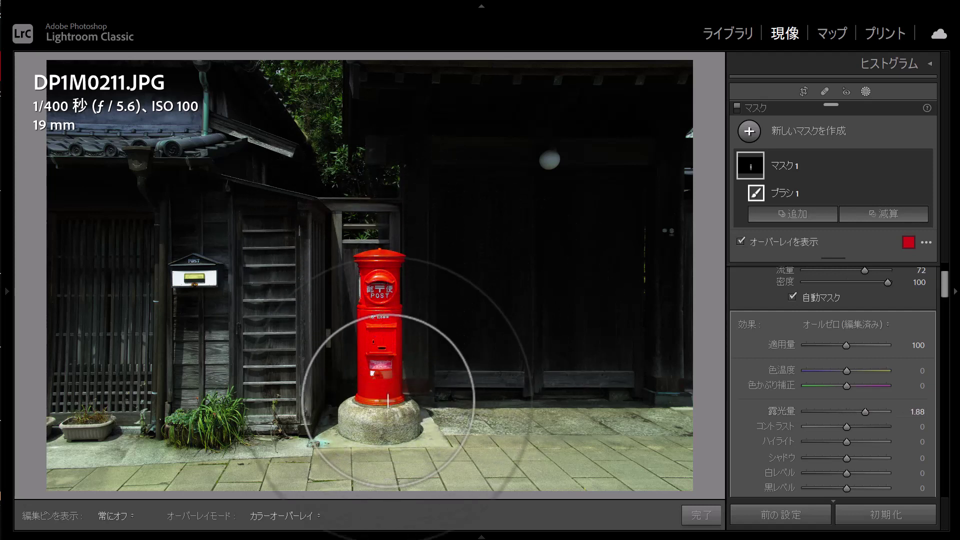
key("h")
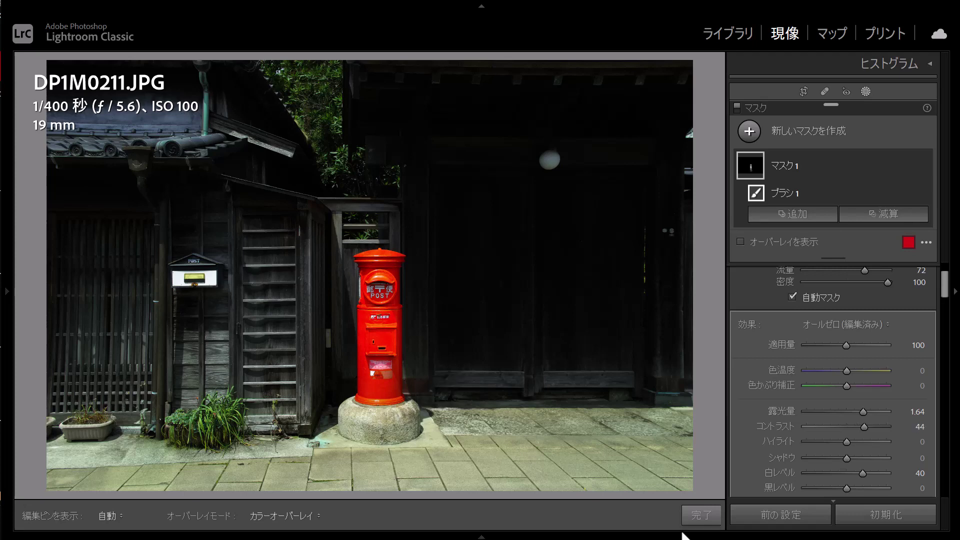
- Finish the mask, check the postbox close up, and set contrast +36 and whites +24
left_click(699, 515)
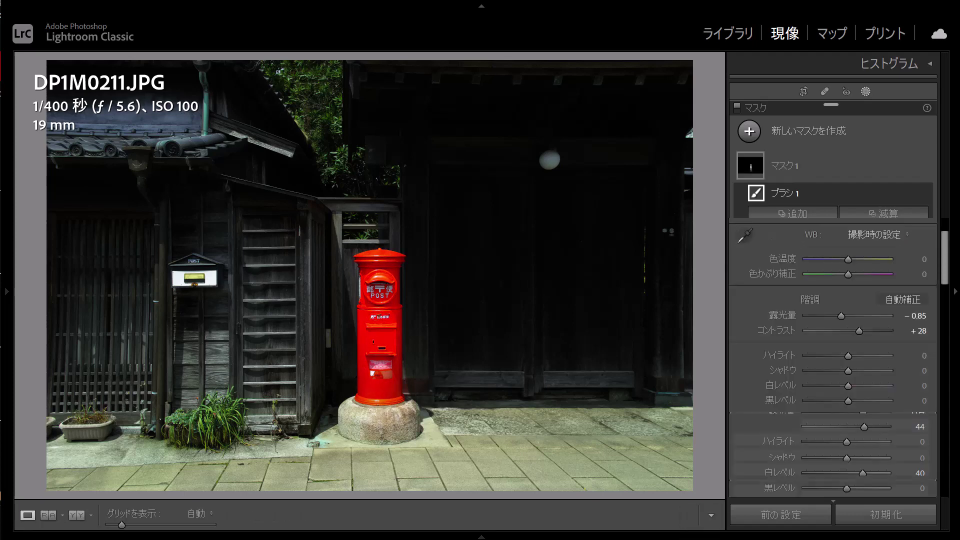
left_click(380, 302)
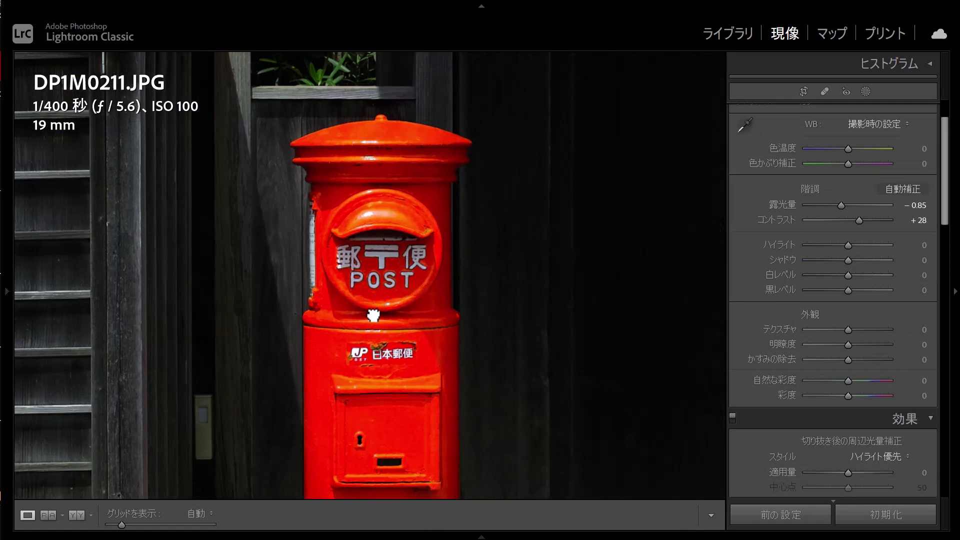
left_click(372, 313)
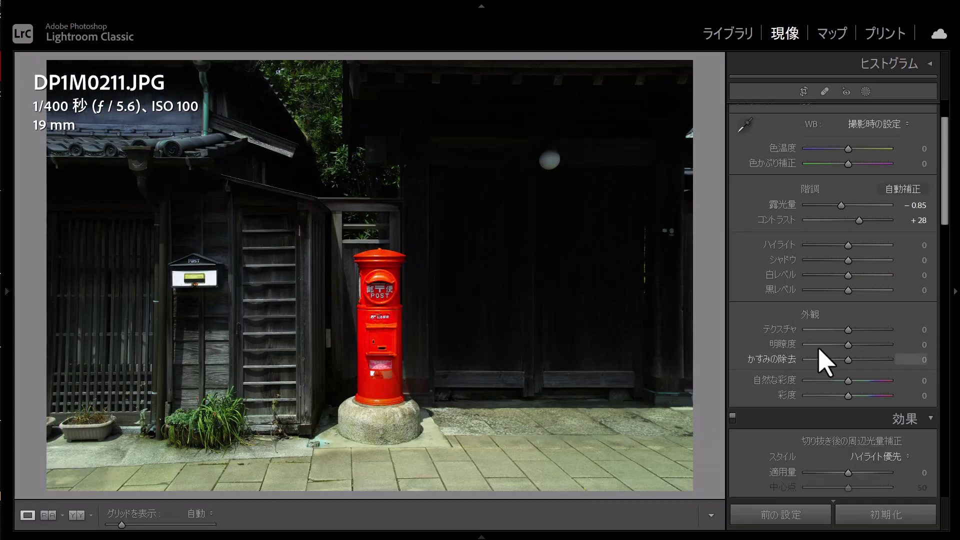
scroll(822, 345, "up", 2)
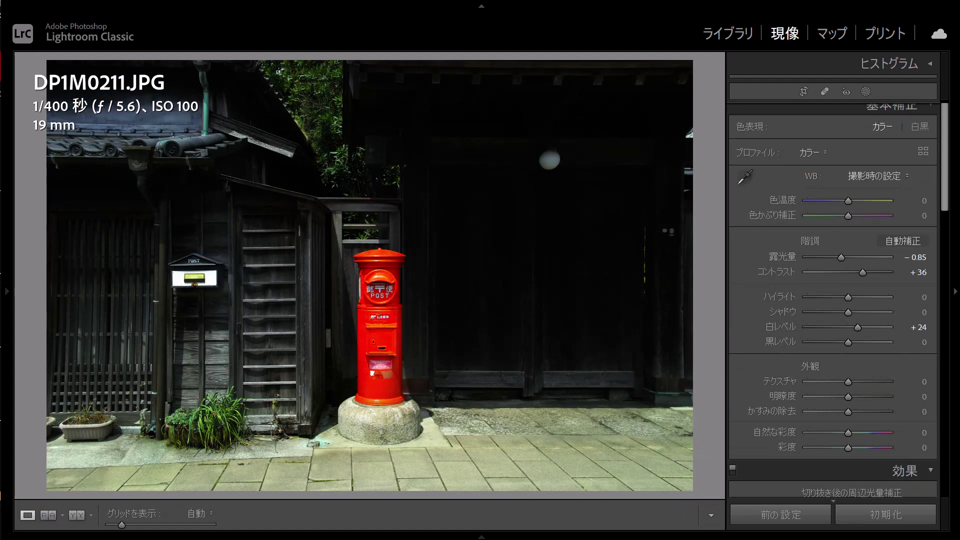
- Edit a copy with Lightroom adjustments in Photoshop 2022
right_click(342, 216)
mouse_move(419, 331)
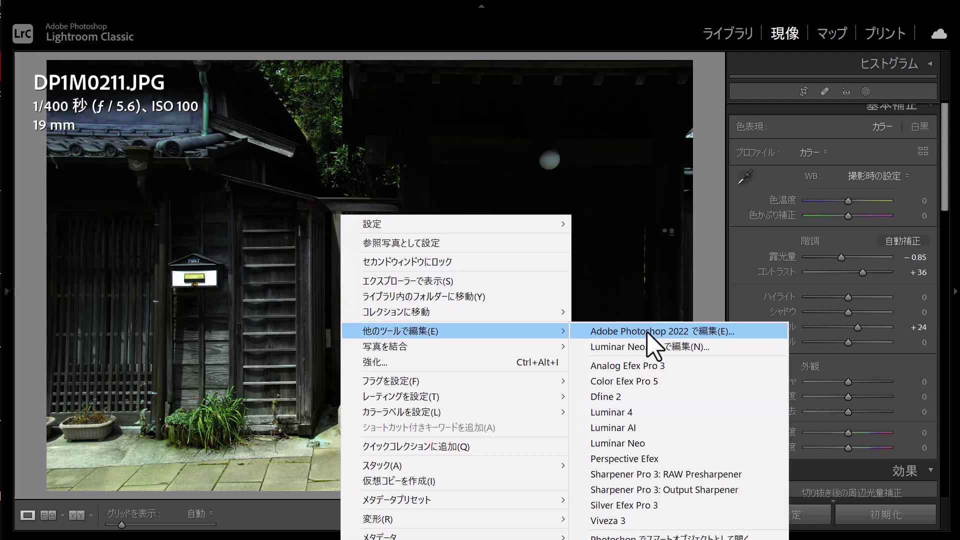
left_click(647, 333)
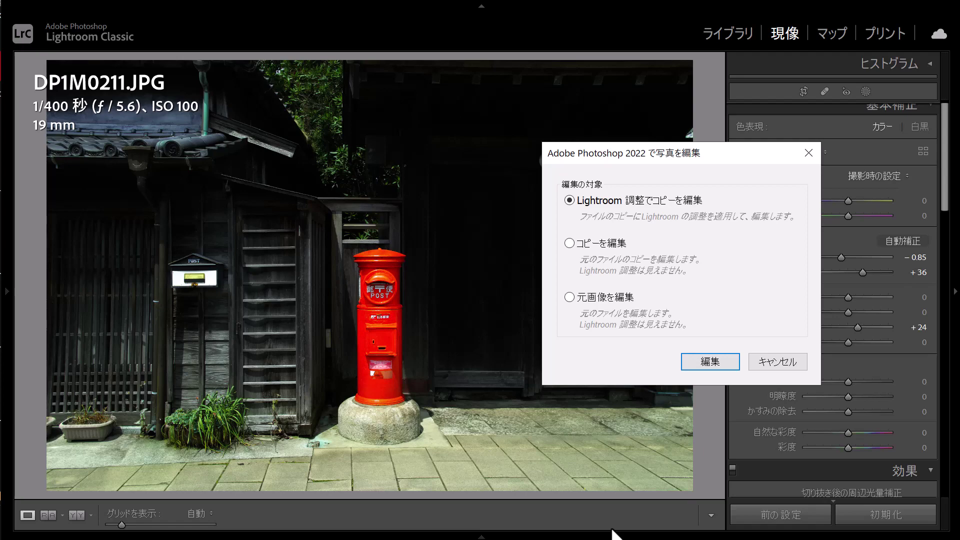
left_click(699, 367)
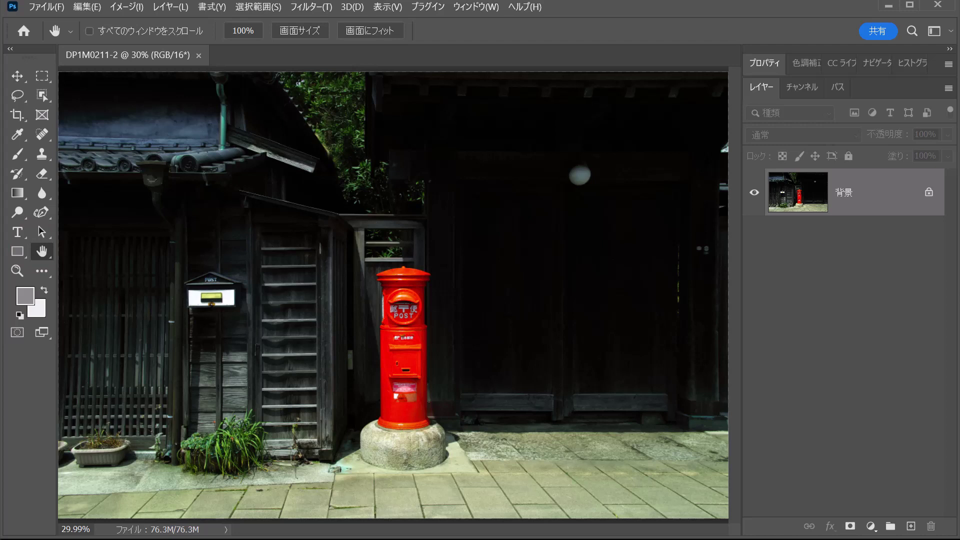
- Duplicate the background layer; make it black-and-white with the High Contrast Red Filter preset
key("ctrl+j")
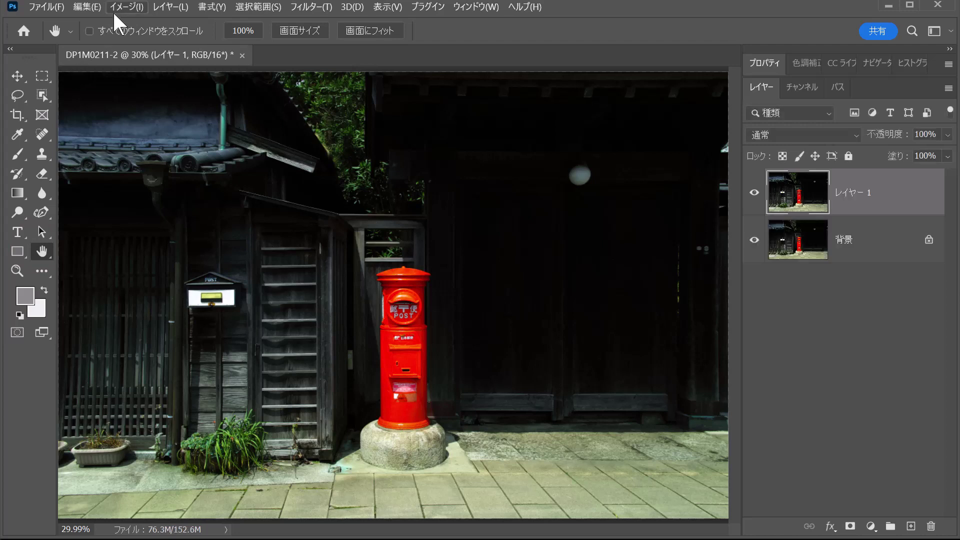
left_click(120, 8)
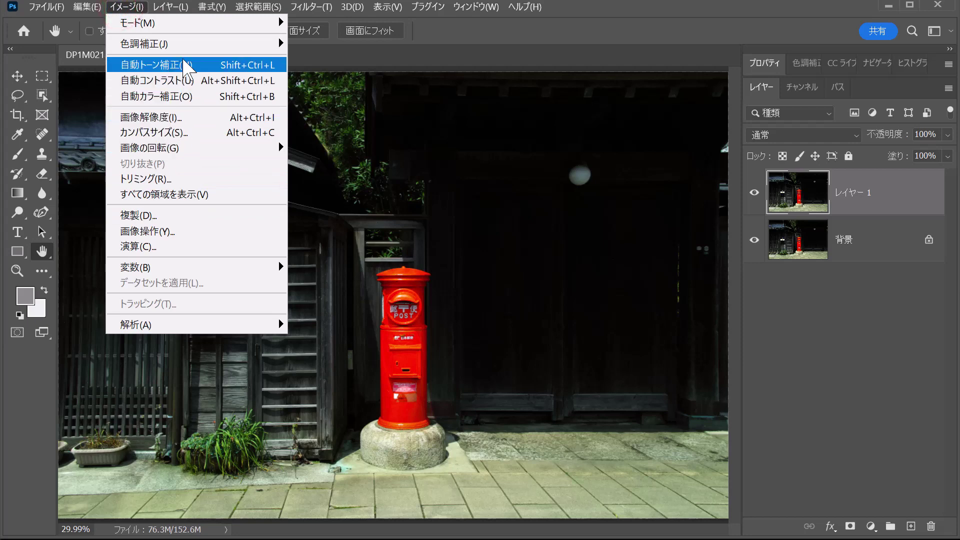
left_click(185, 43)
left_click(361, 153)
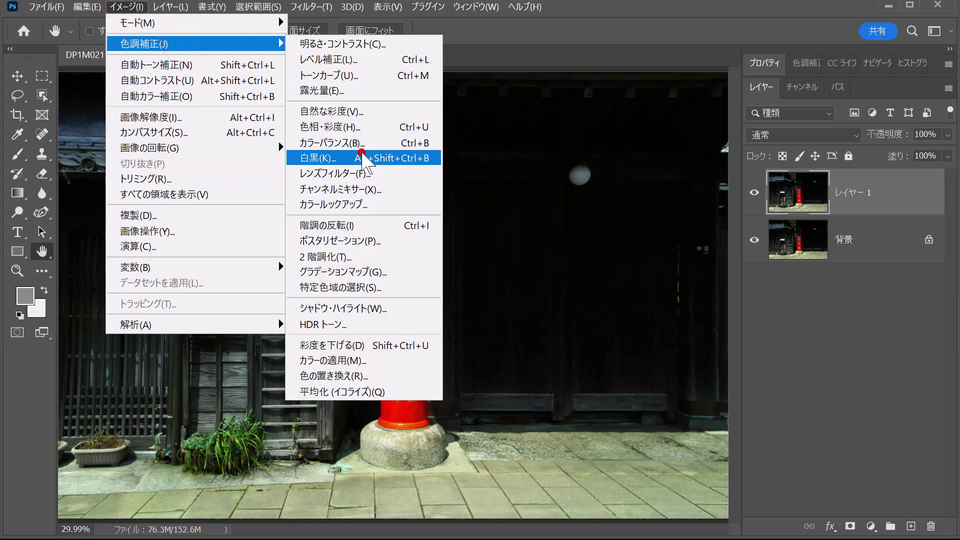
left_click(782, 227)
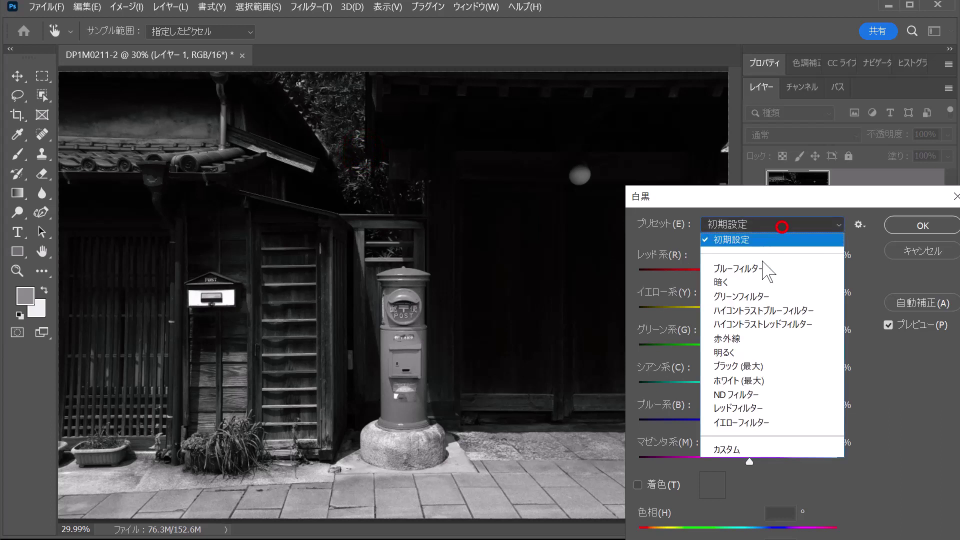
left_click(757, 325)
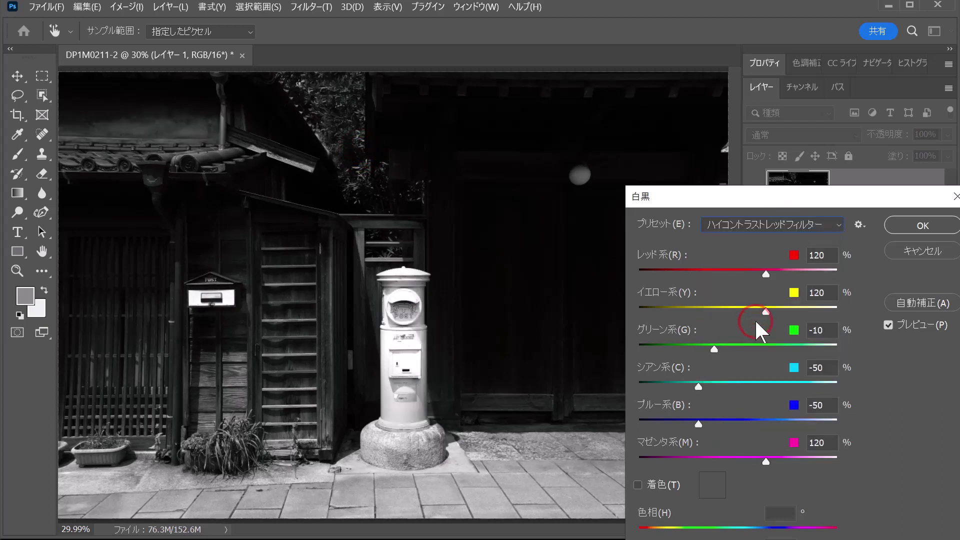
left_click(908, 224)
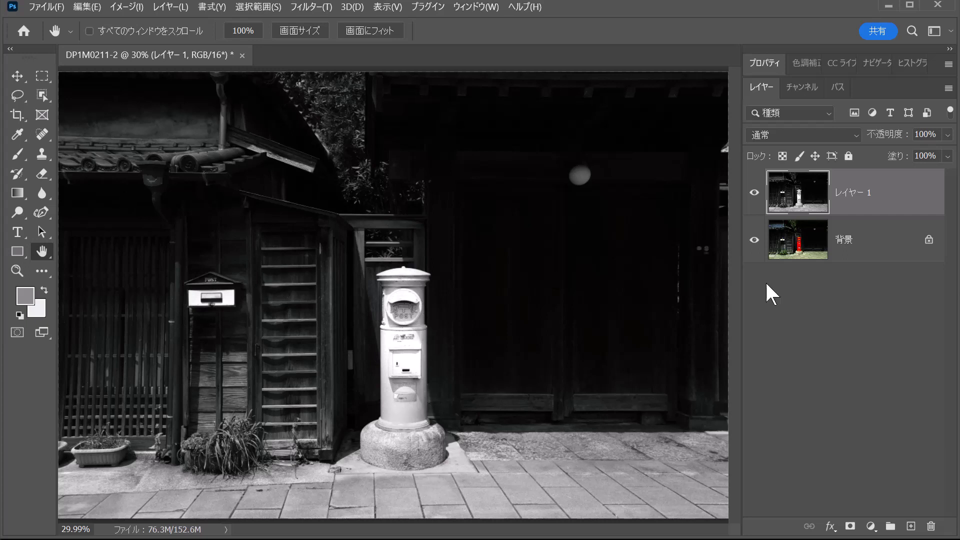
- Select the postbox with the Object Selection tool in rectangle mode
left_click(41, 93)
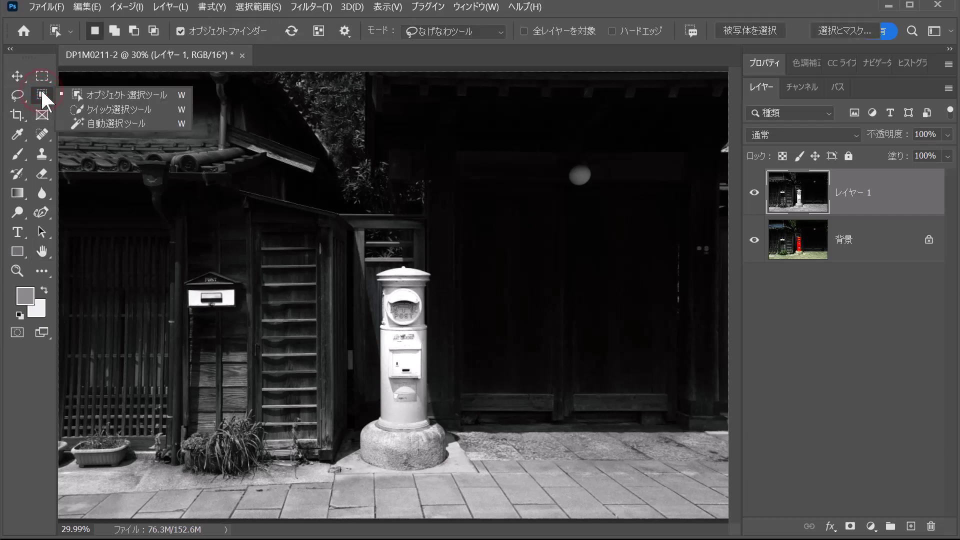
left_click(83, 91)
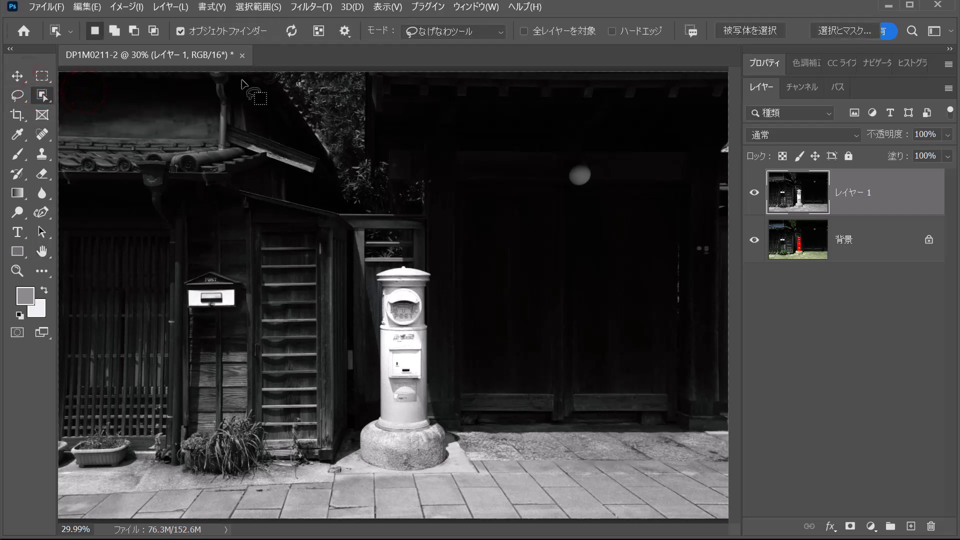
left_click(456, 31)
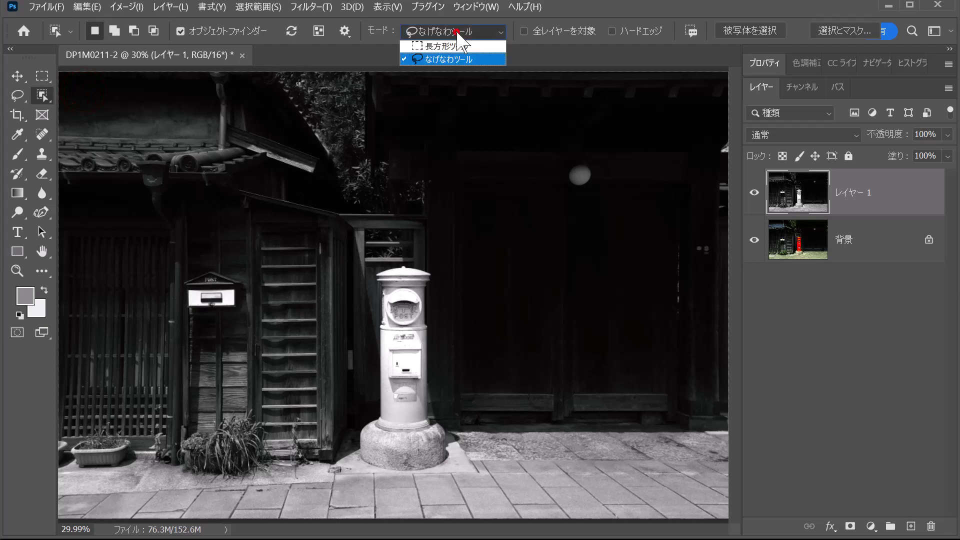
left_click(461, 46)
mouse_move(371, 254)
left_mouse_down()
mouse_move(394, 425)
mouse_move(438, 430)
left_mouse_up()
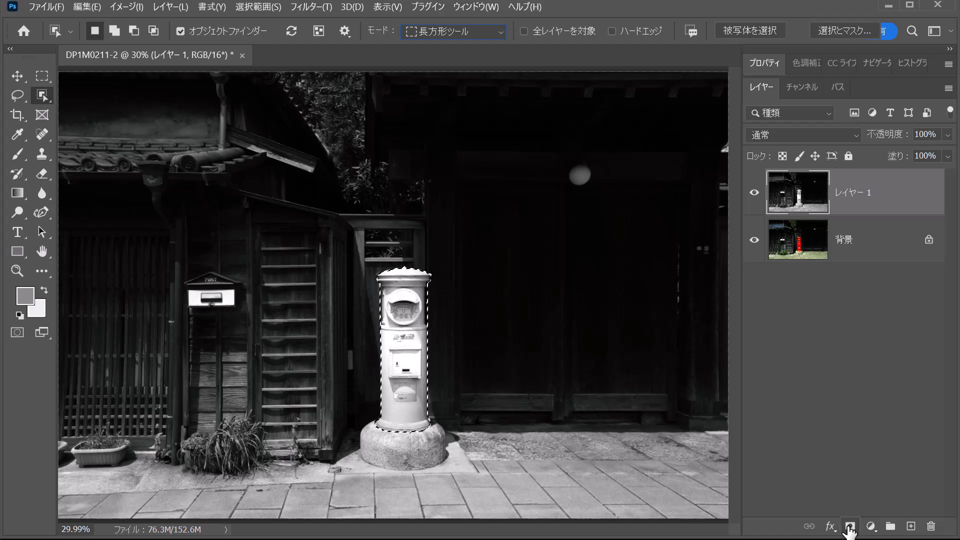
- Add an inverted layer mask from the postbox selection and save the composite
left_click(848, 527)
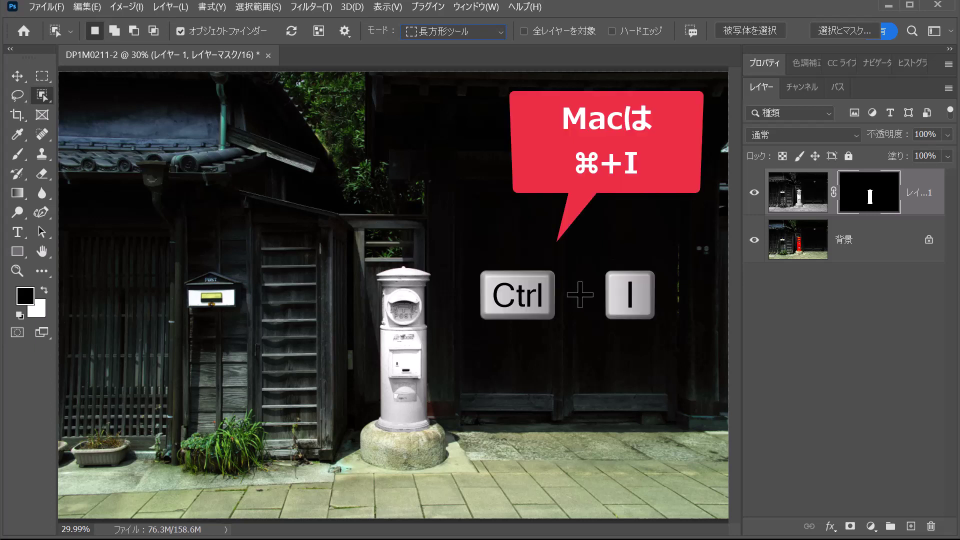
key("ctrl+i")
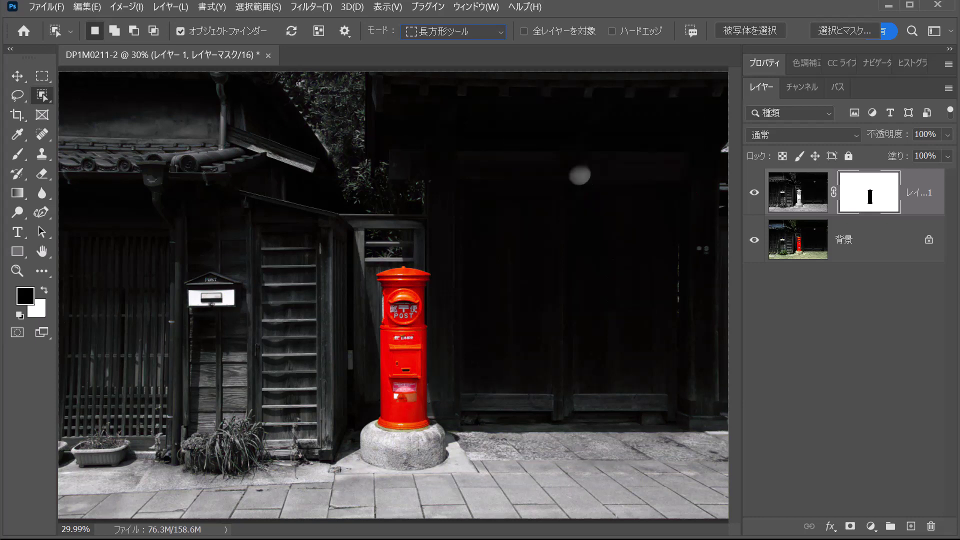
left_click(40, 7)
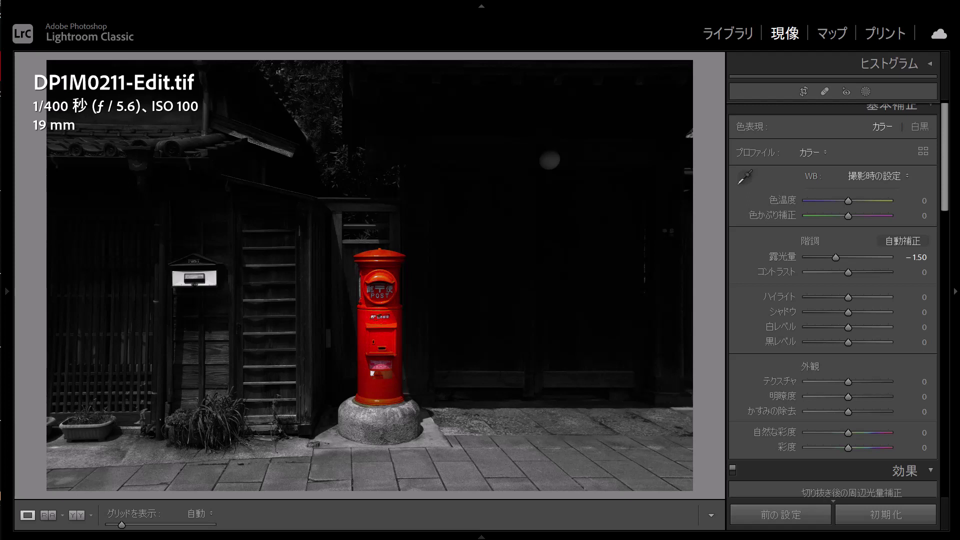
- Lower exposure to −1.75 and brush a new mask over the postbox, clearing its brush component
key("minus")
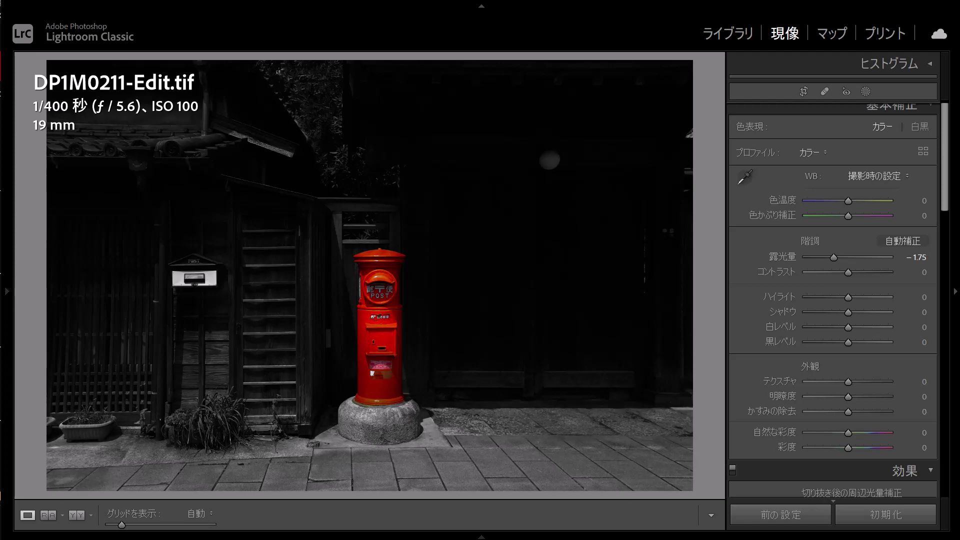
key("shift+w")
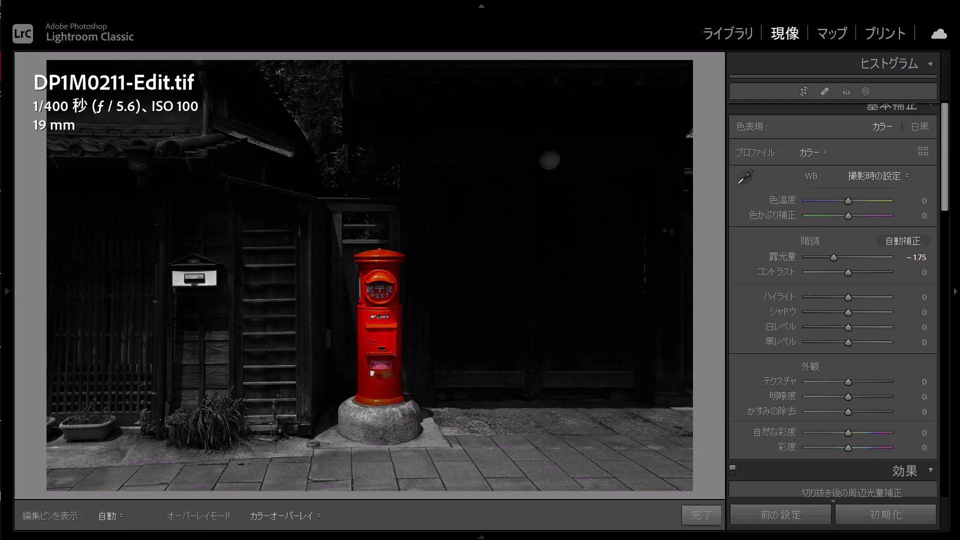
key("k")
mouse_move(375, 352)
left_mouse_down()
mouse_move(381, 396)
mouse_move(368, 278)
left_mouse_up()
key("o")
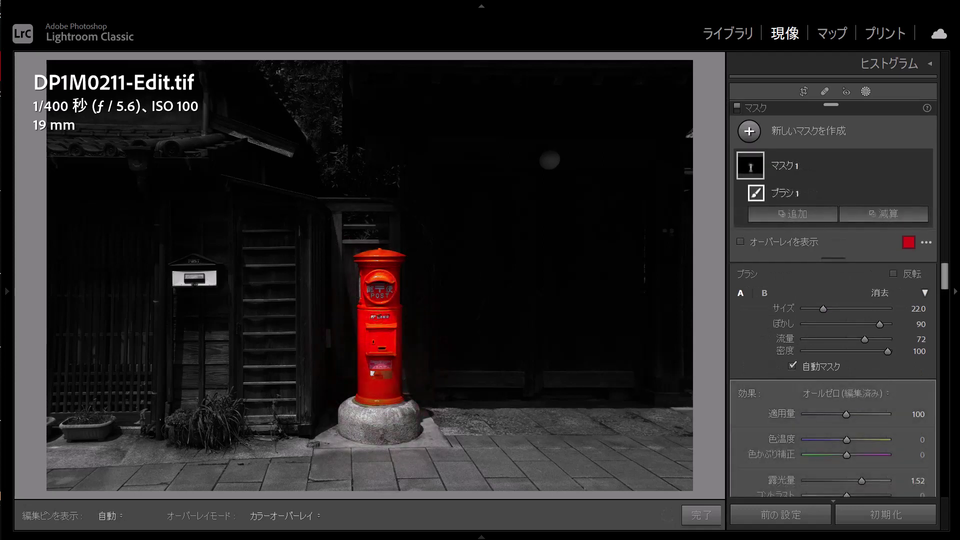
key("o")
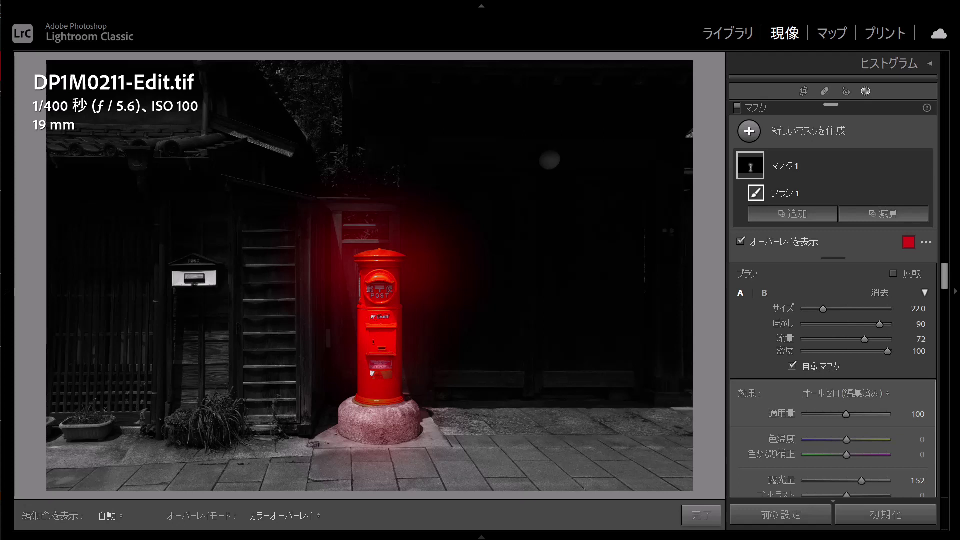
key("Escape")
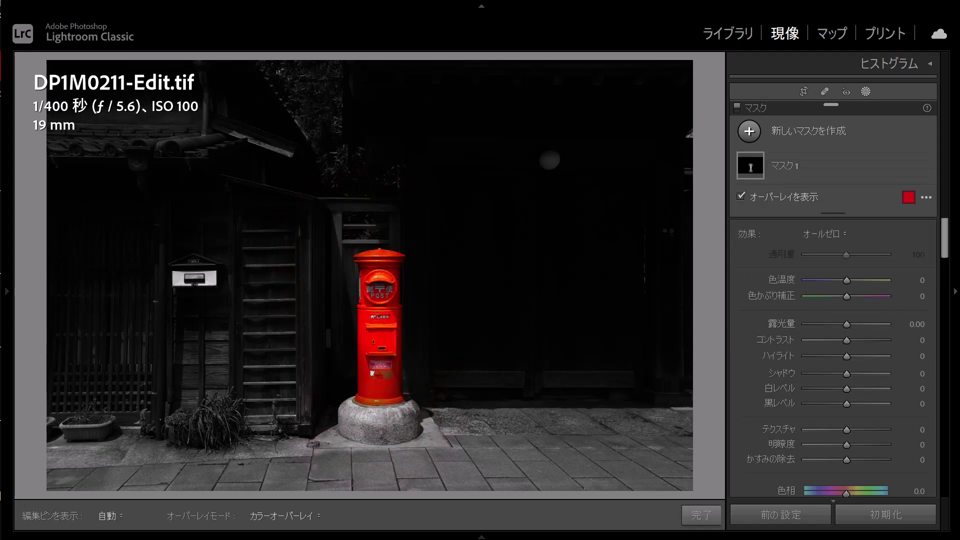
key("Escape")
- Send a copy of DP1M0211-Edit.tif with Lightroom adjustments to Photoshop 2022
right_click(376, 230)
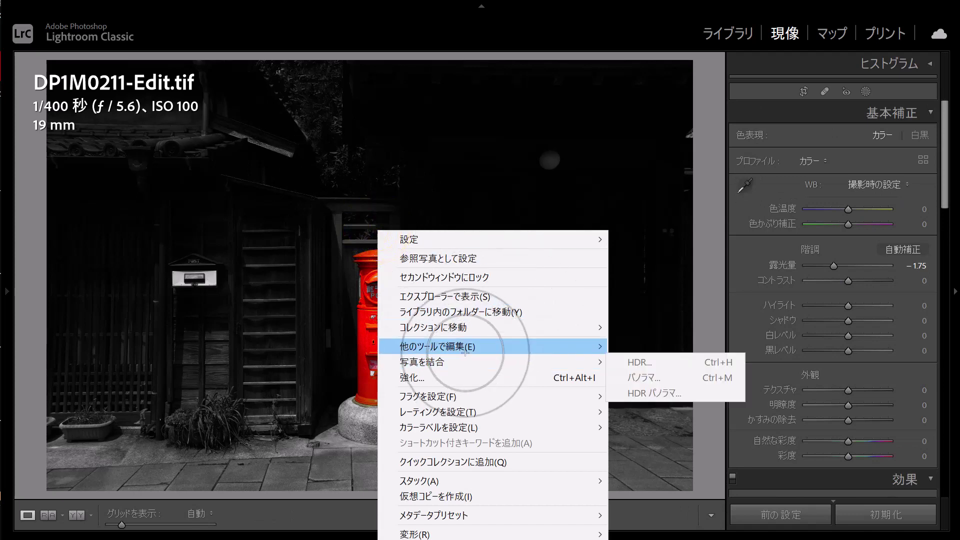
mouse_move(491, 346)
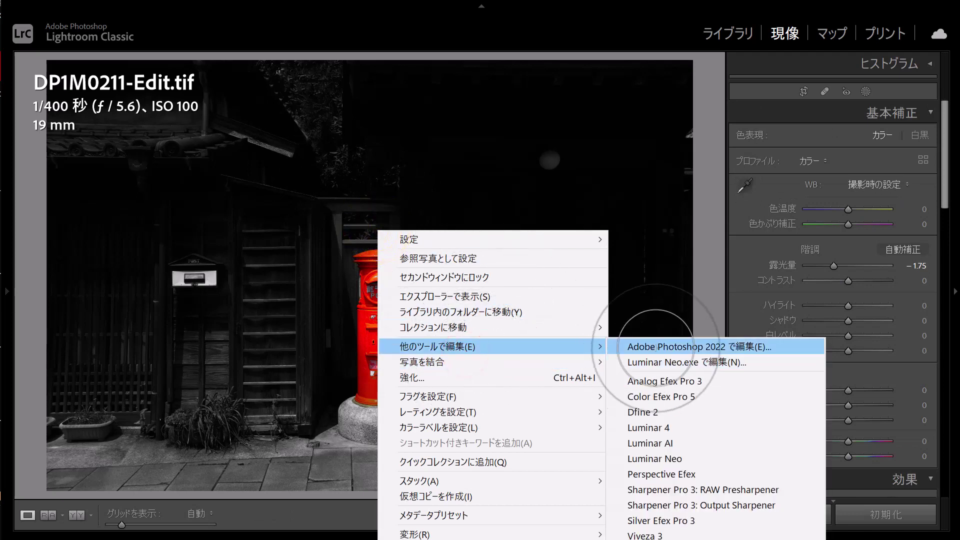
left_click(656, 346)
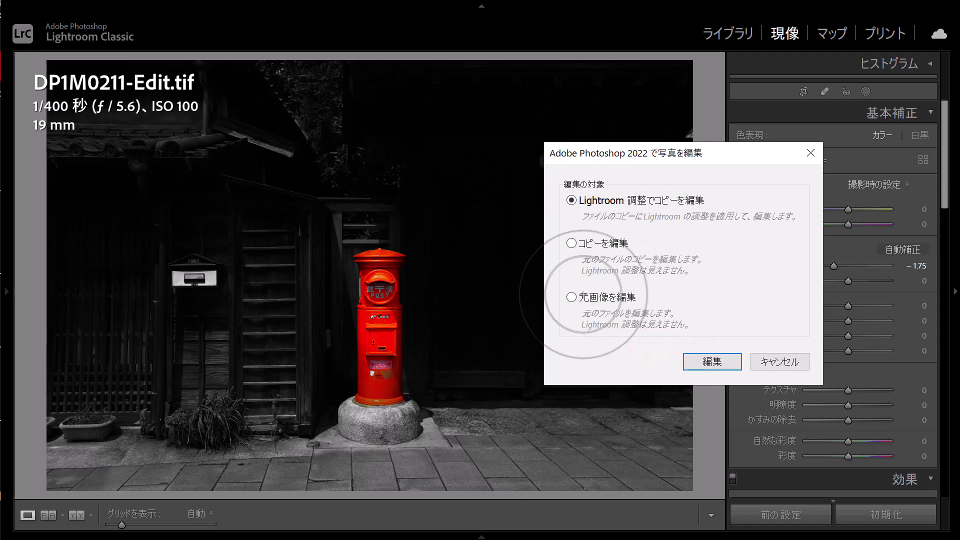
key("Escape")
right_click(380, 156)
mouse_move(441, 272)
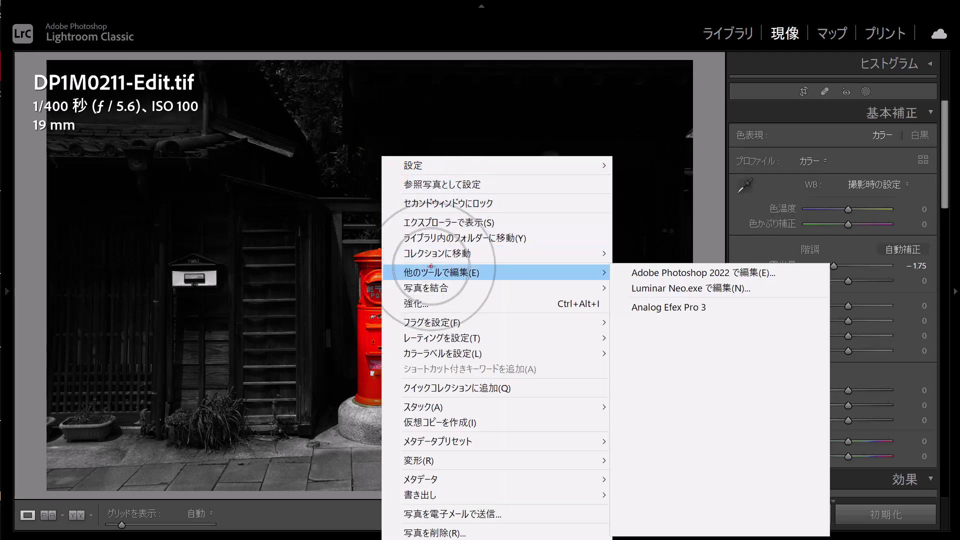
left_click(660, 273)
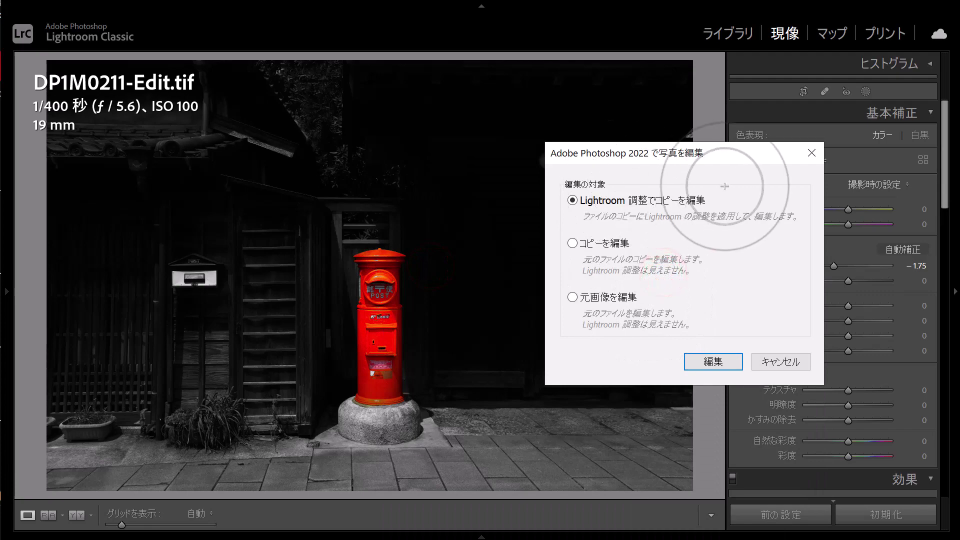
left_click(713, 361)
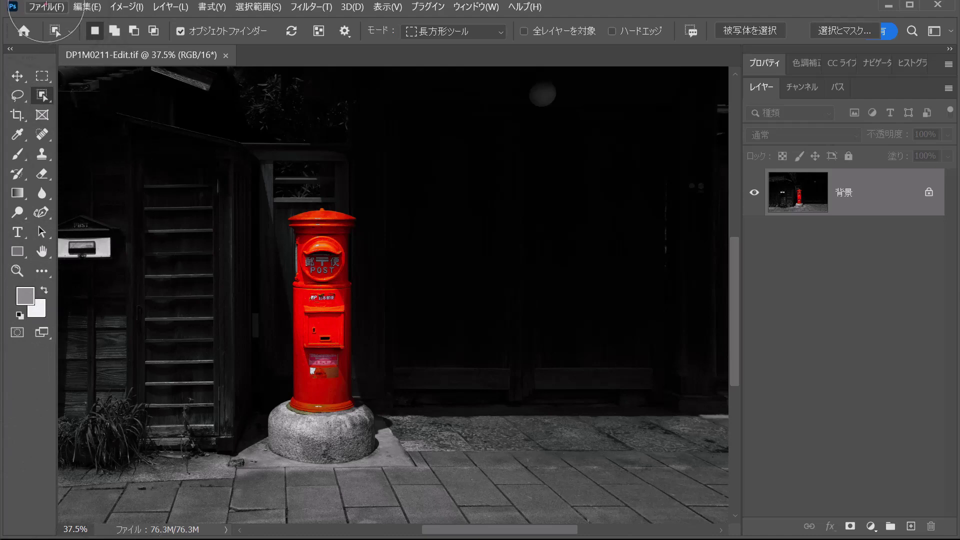
- Save the copy as DP1M0211-Edit-Edit.tif and return to Lightroom Classic
left_click(46, 7)
left_click(78, 183)
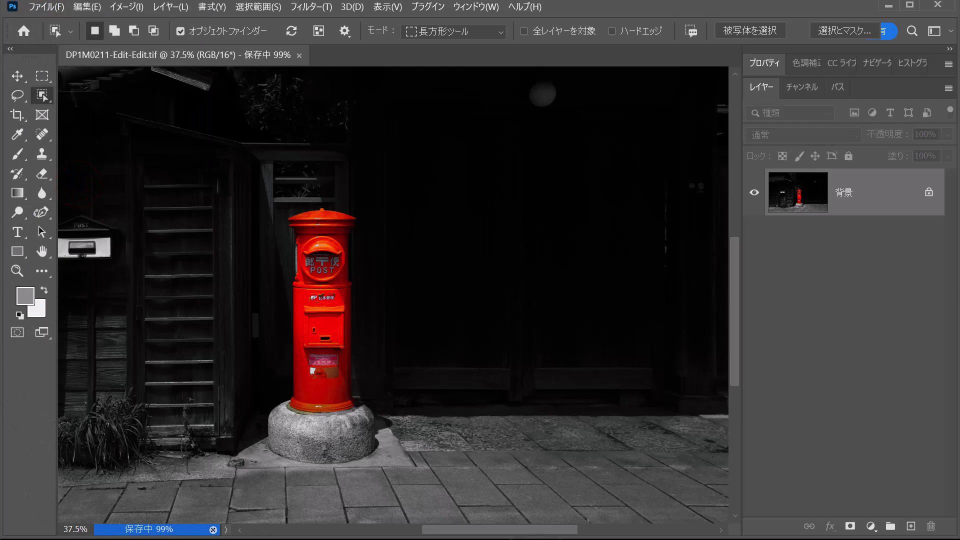
left_click(891, 6)
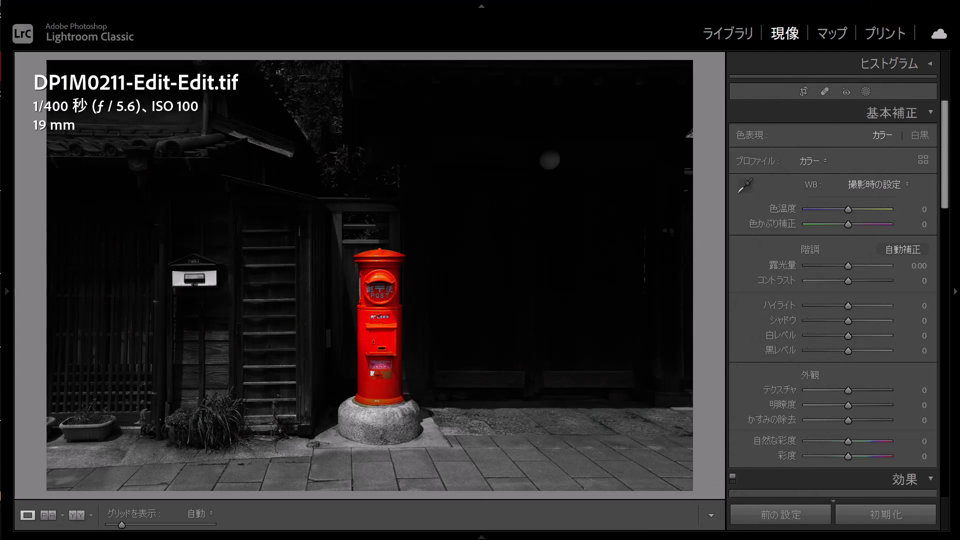
- Compare DP1M0210.JPG, DP1M0211-Edit-Edit.tif and DP1M0211-Edit.tif, ending on DP1M0211-Edit.tif
key("Left")
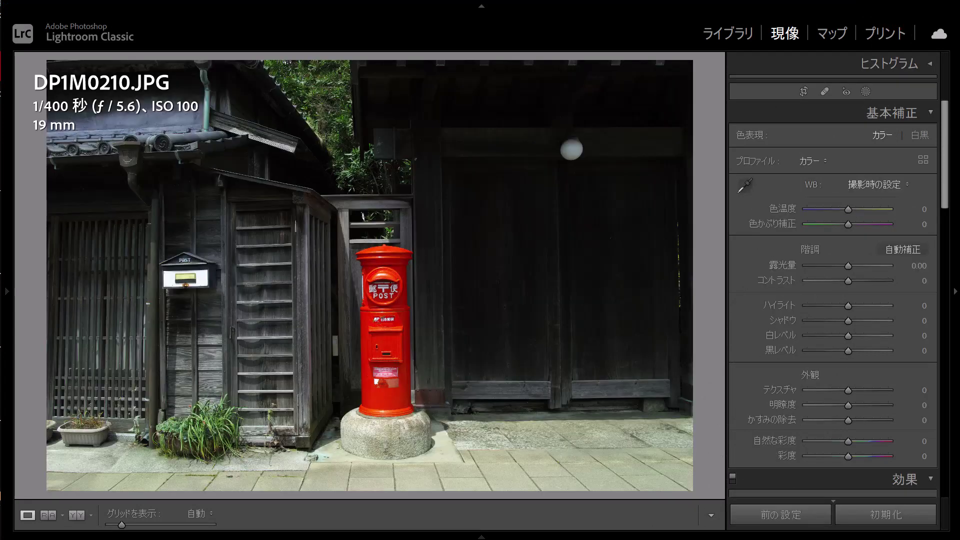
key("Right")
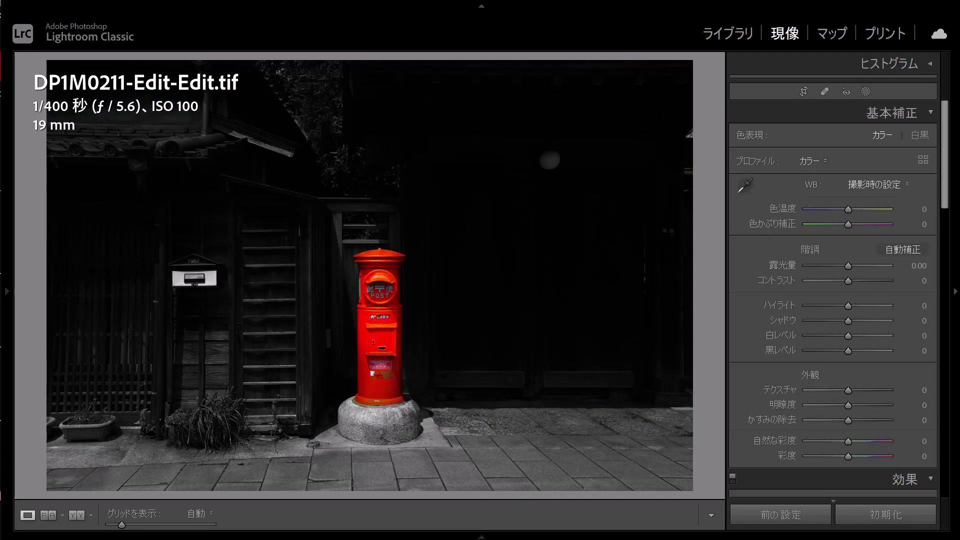
key("Right")
key("Left")
key("Right")
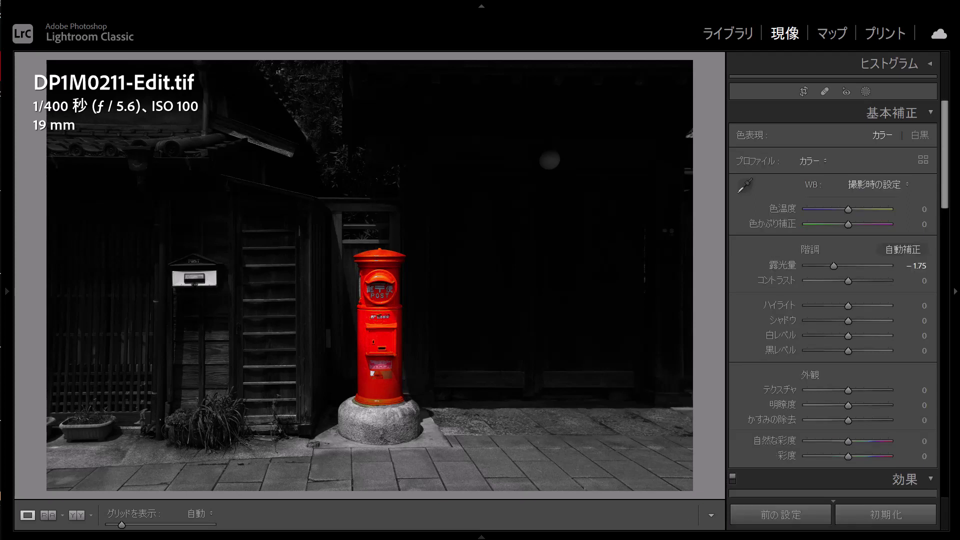
key("Left")
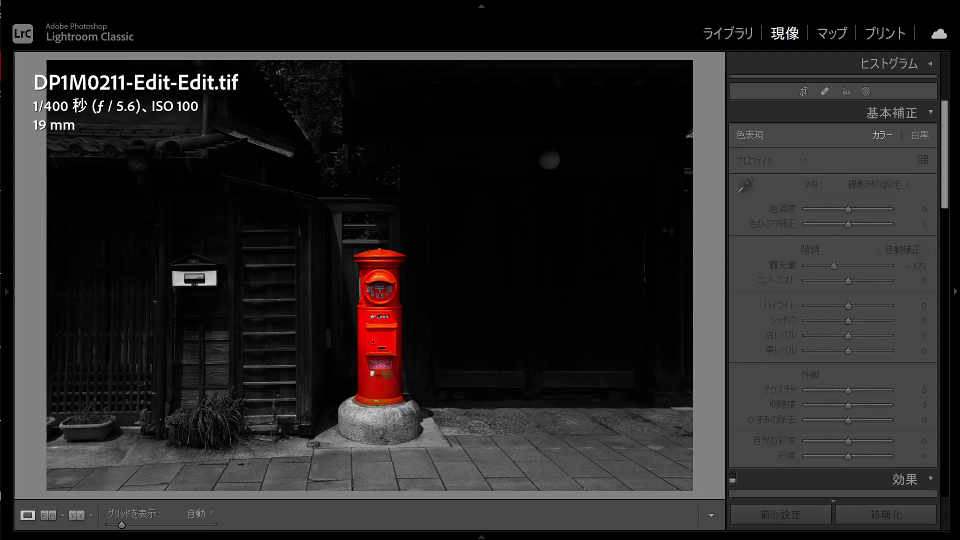
key("Right")
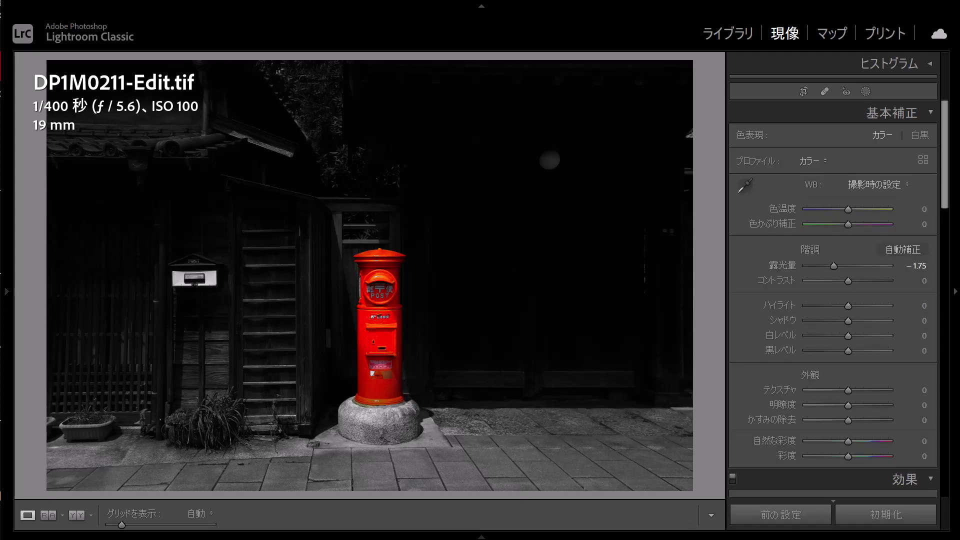
key("Left")
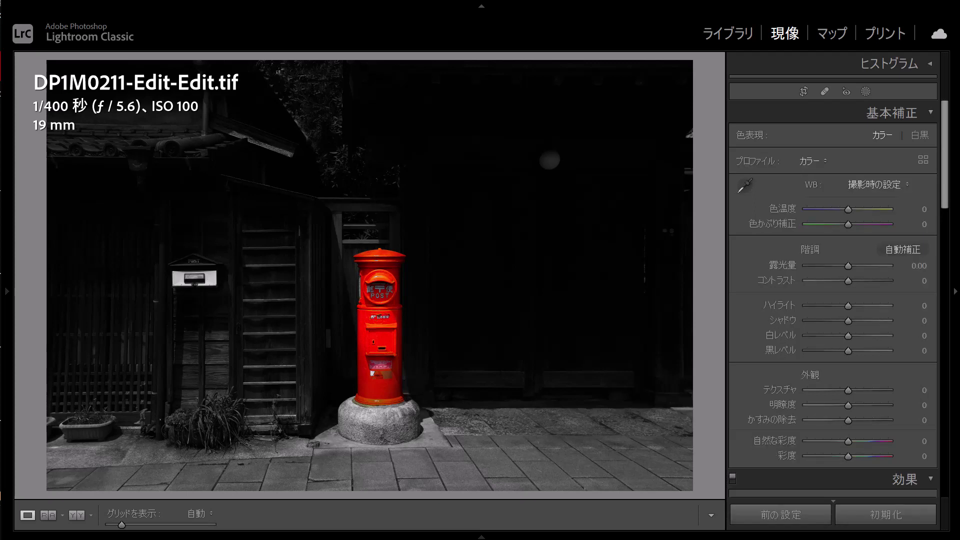
key("Right")
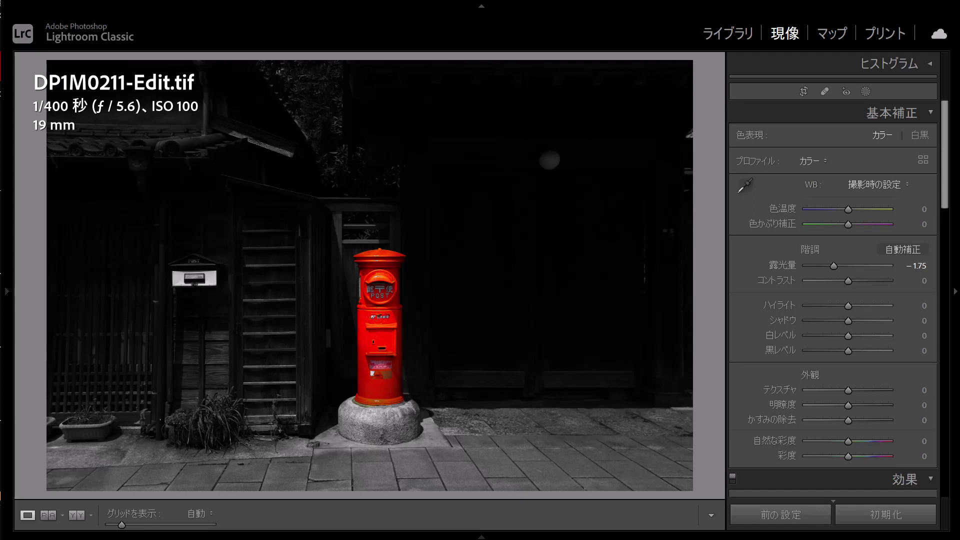
key("Left")
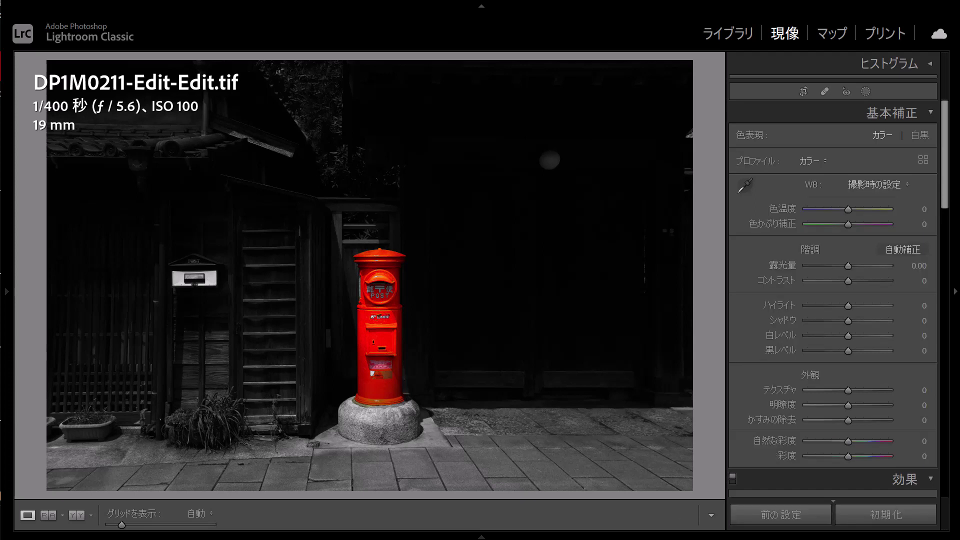
key("Right")
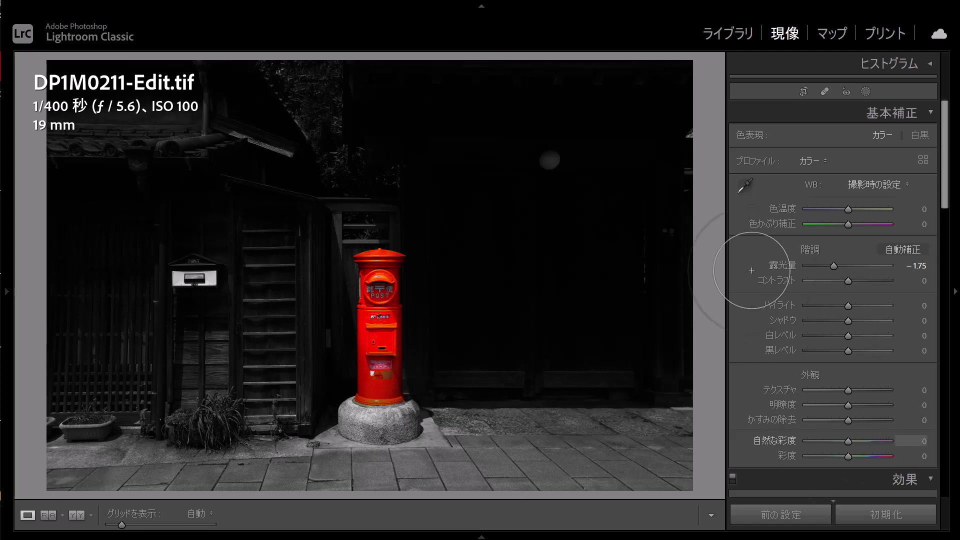
- Open DP1M0211-Edit.tif in Photoshop 2022 using Edit Original
right_click(373, 141)
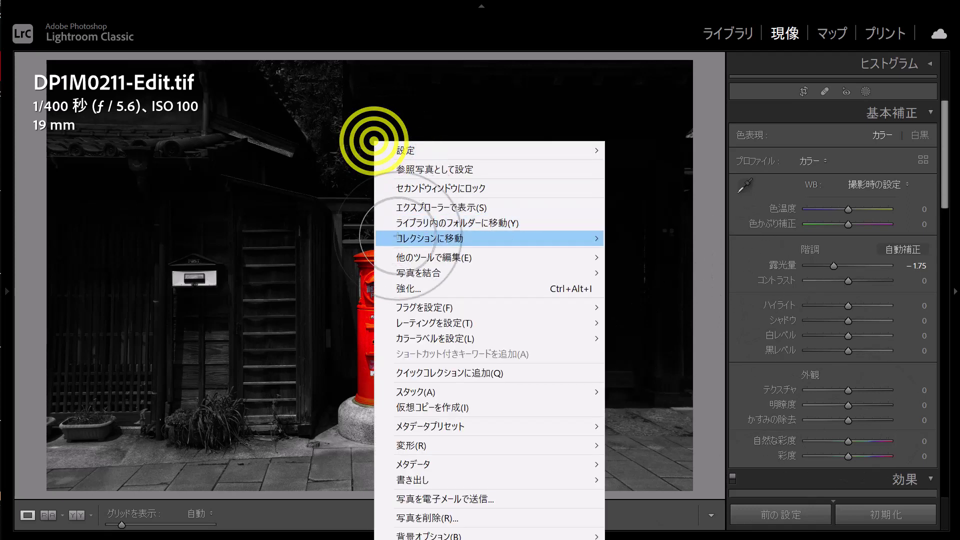
left_click(395, 257)
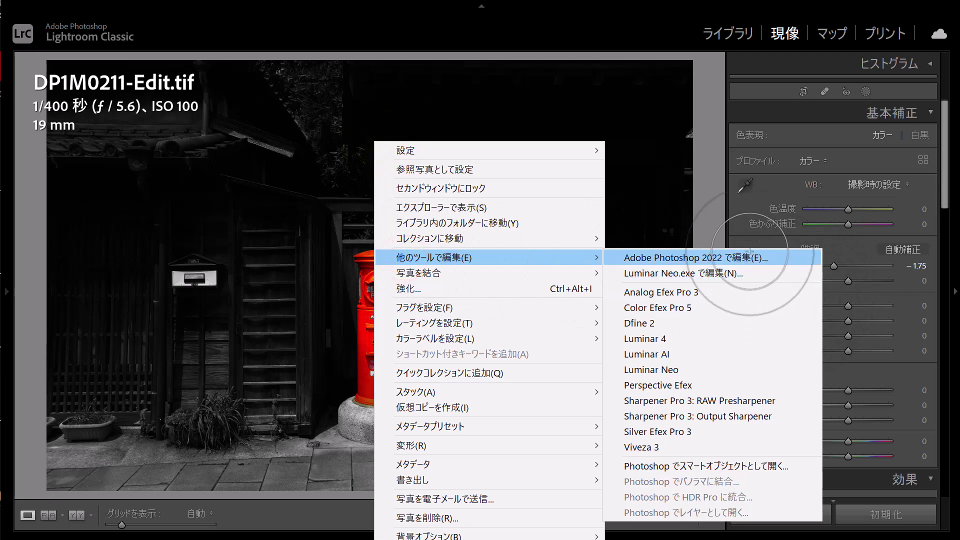
left_click(745, 258)
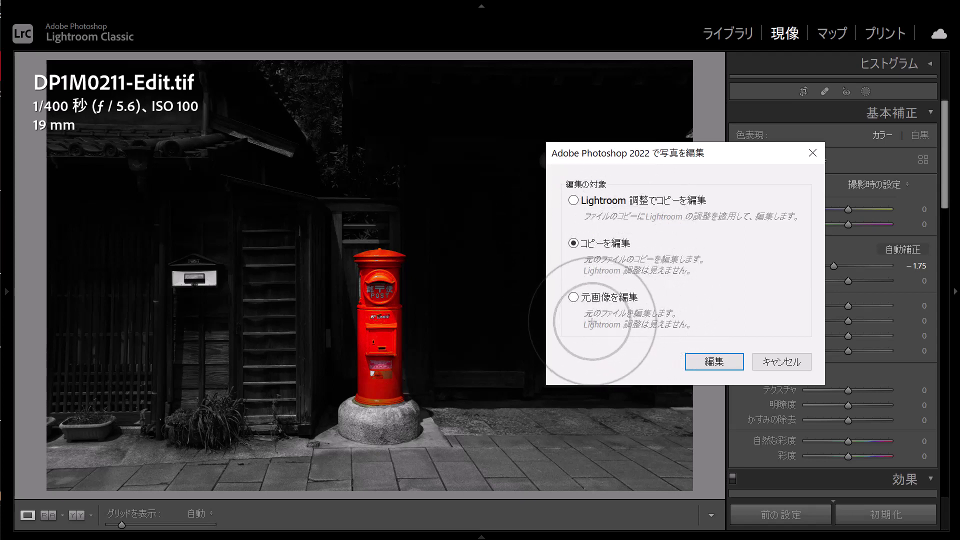
left_click(575, 299)
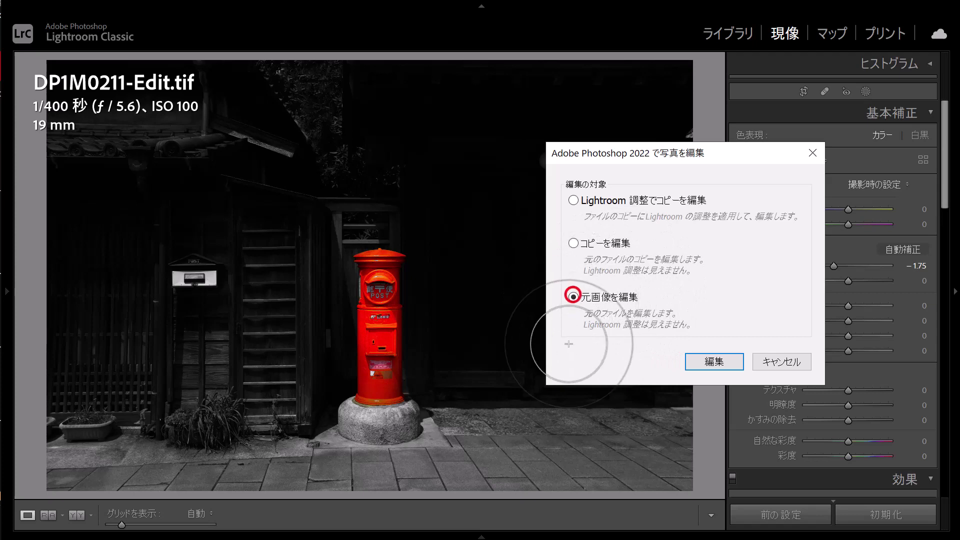
left_click(701, 360)
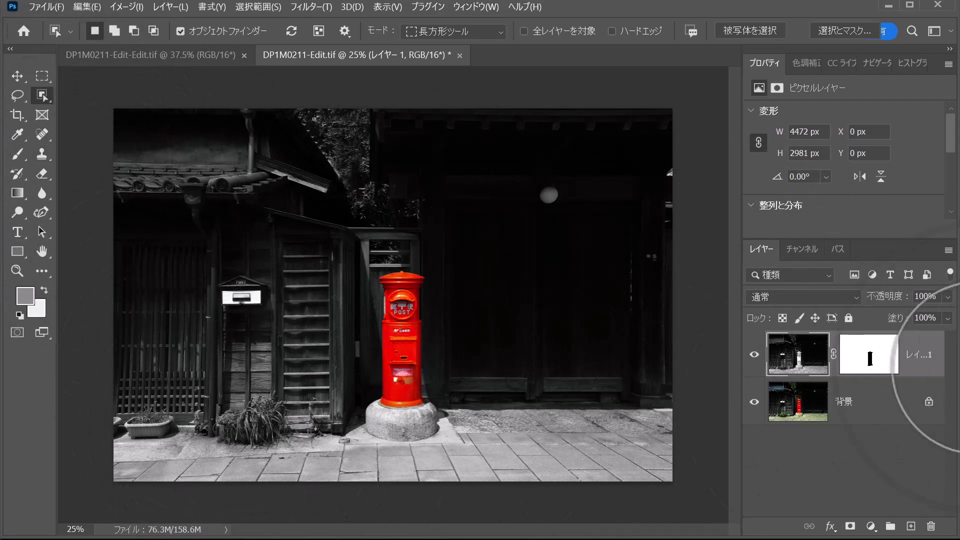
- Paint the selected green plant left of the postbox back into colour on the layer mask
left_click(870, 356)
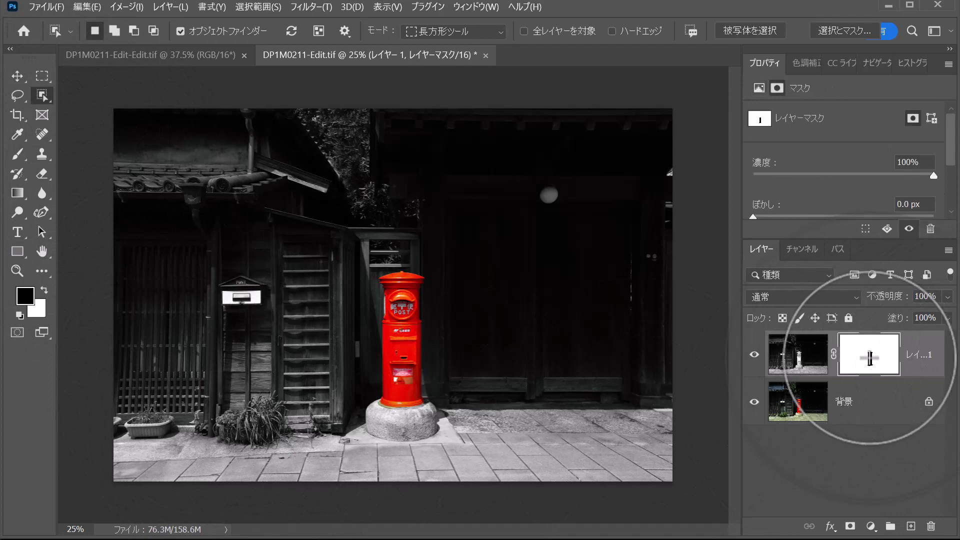
left_click(232, 425)
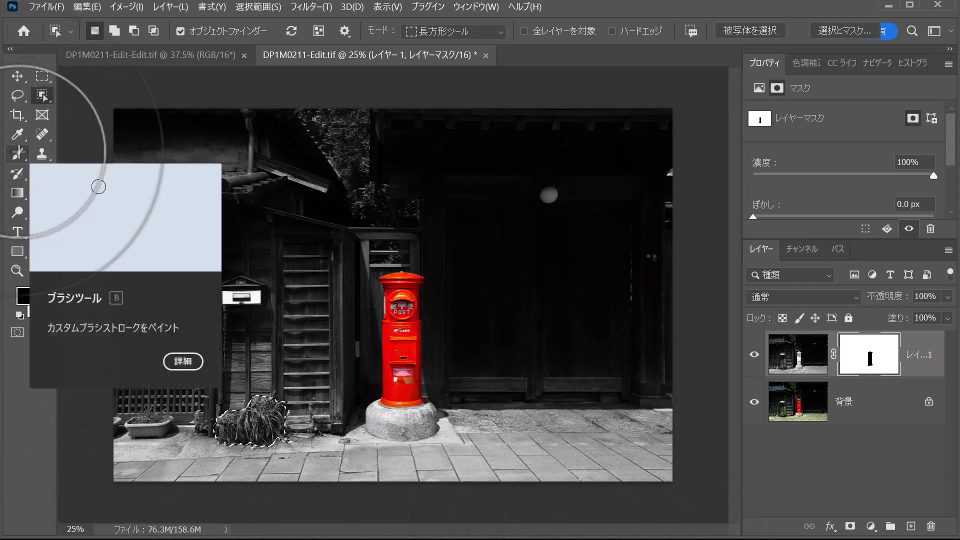
left_click(17, 154)
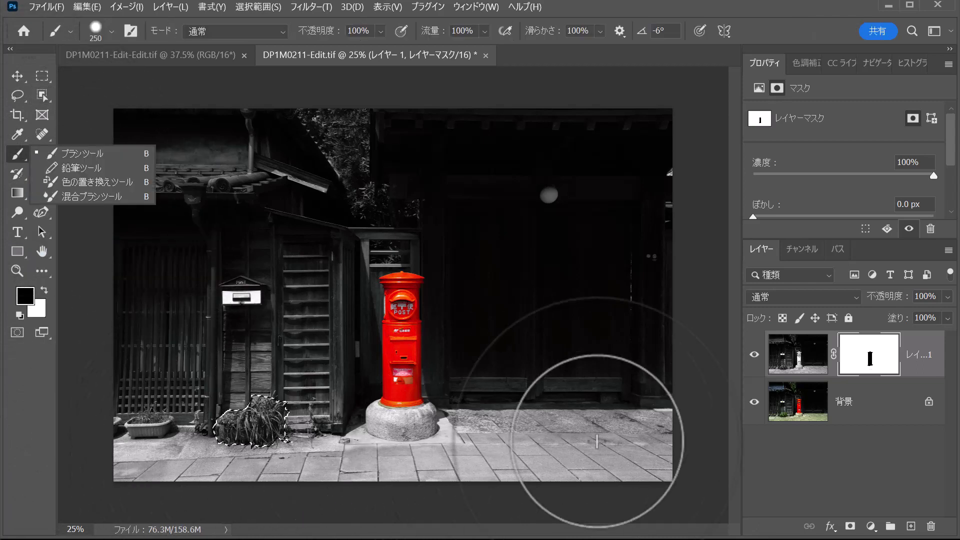
mouse_move(261, 415)
left_mouse_down()
mouse_move(280, 420)
mouse_move(252, 414)
left_mouse_up()
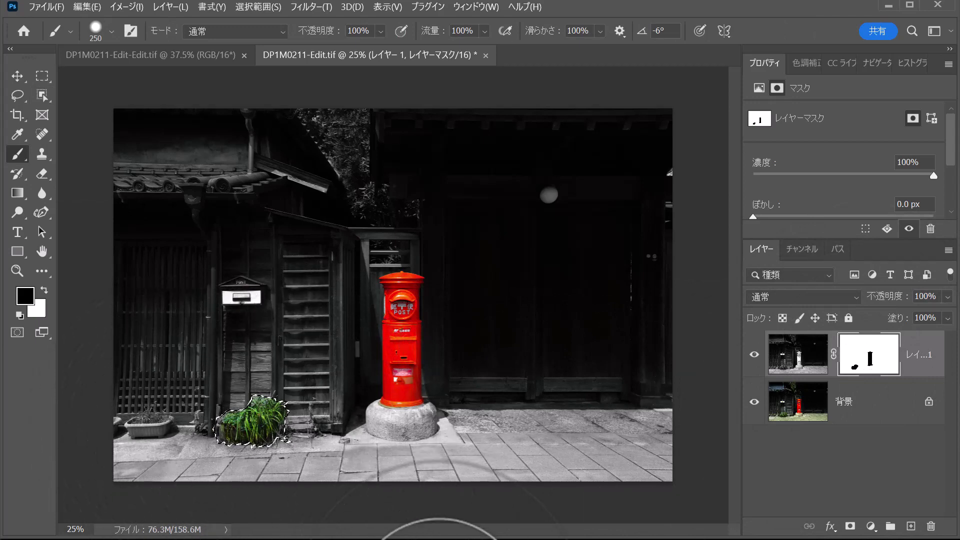
- Deselect, swap the foreground and background colours, and save the document
key("ctrl+d")
key("x")
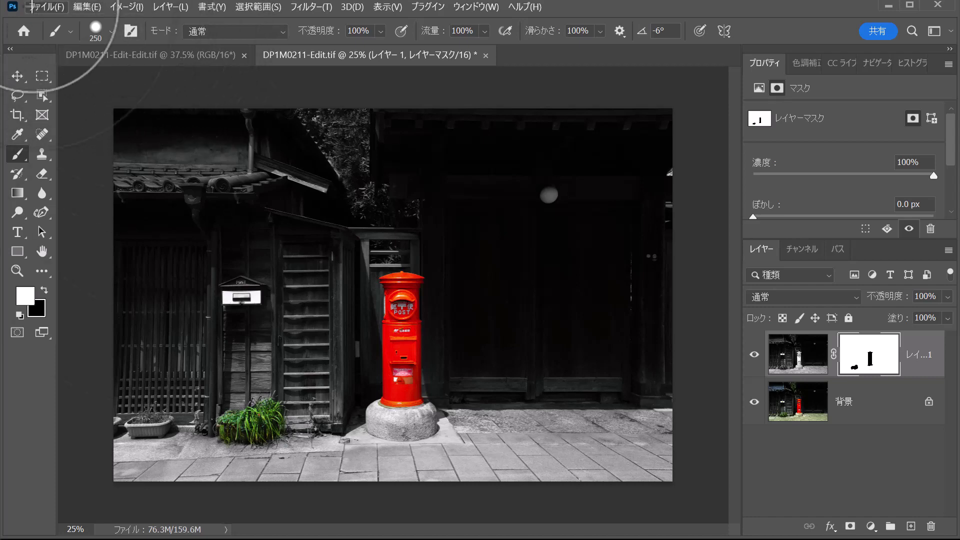
left_click(46, 7)
left_click(48, 184)
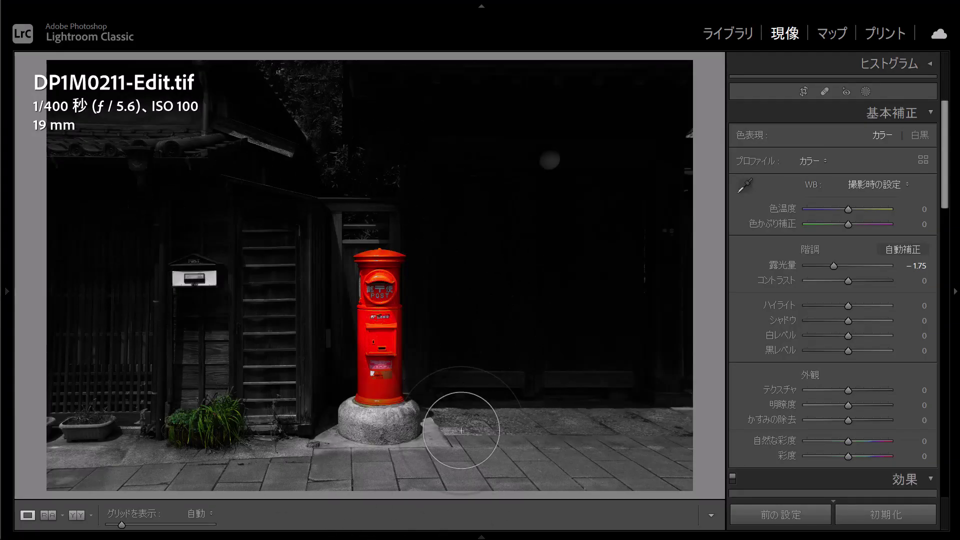
- Edit a copy of the photo with Lightroom adjustments in Adobe Photoshop 2022
right_click(423, 161)
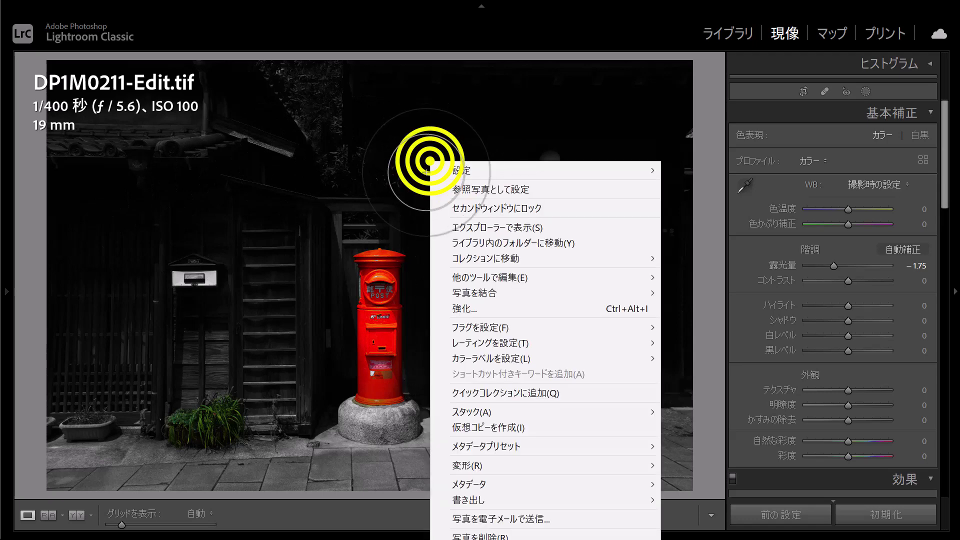
mouse_move(490, 277)
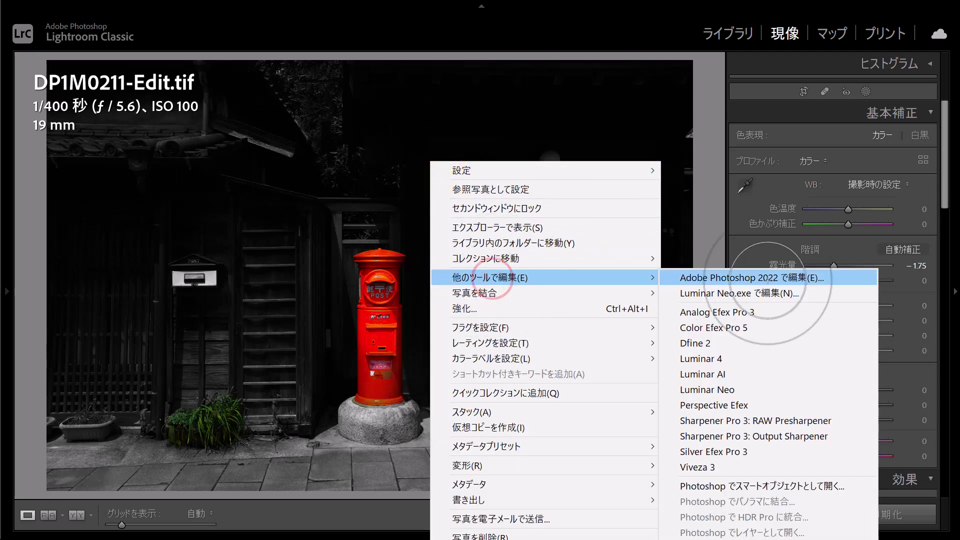
left_click(767, 276)
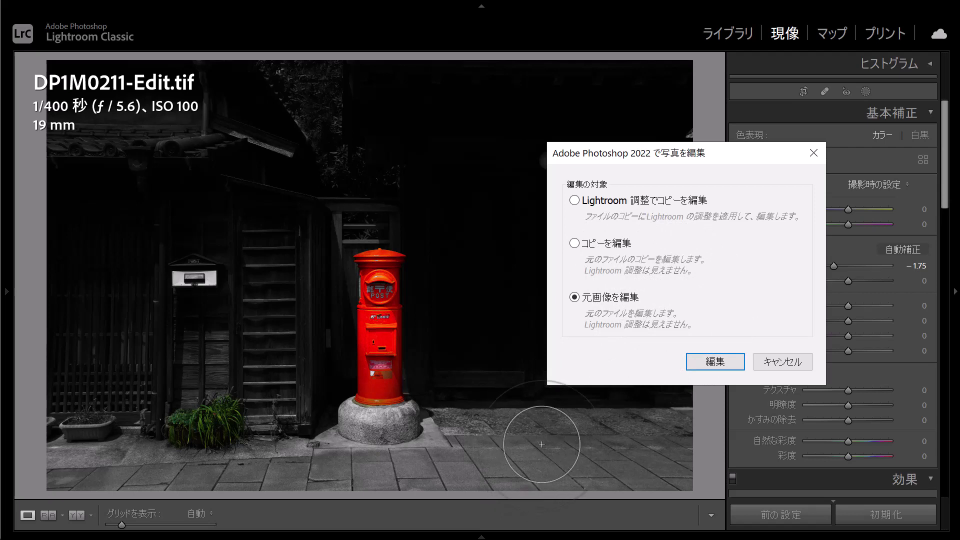
left_click(585, 245)
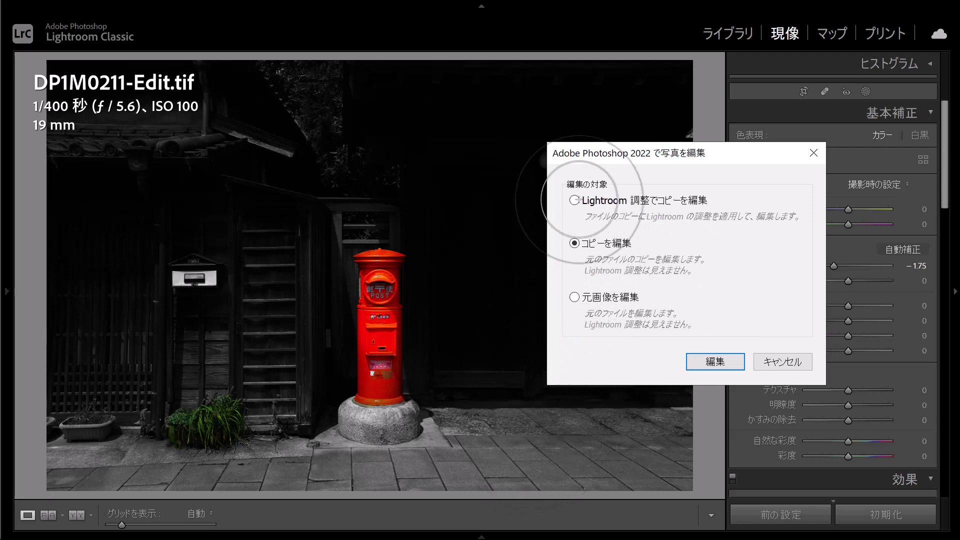
left_click(578, 200)
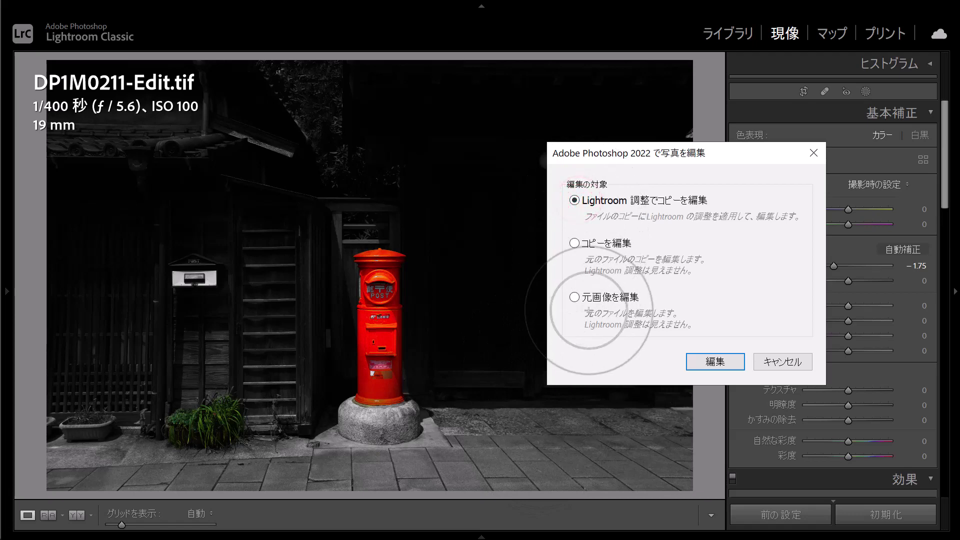
left_click(707, 362)
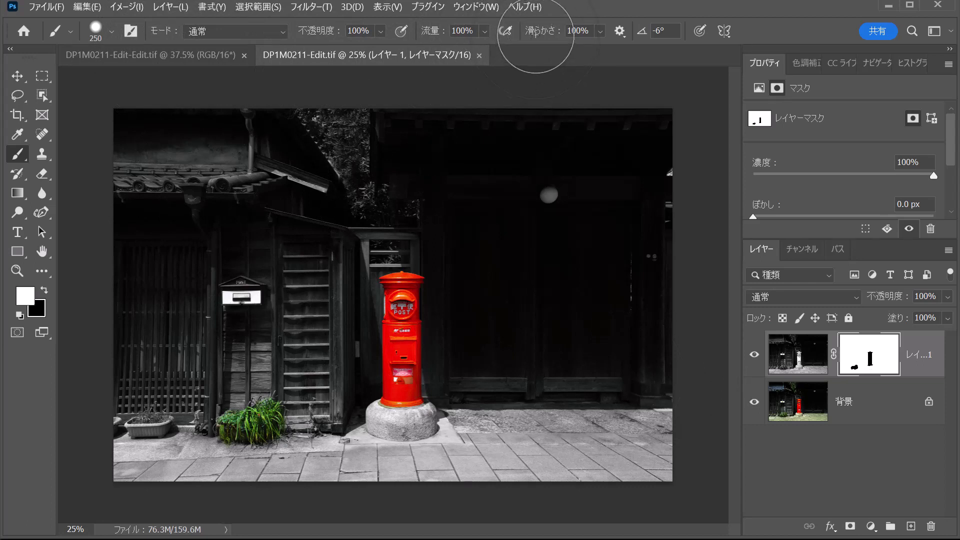
- Tile both documents 2-up Horizontal and fit each photo to its own window
left_click(463, 7)
mouse_move(484, 23)
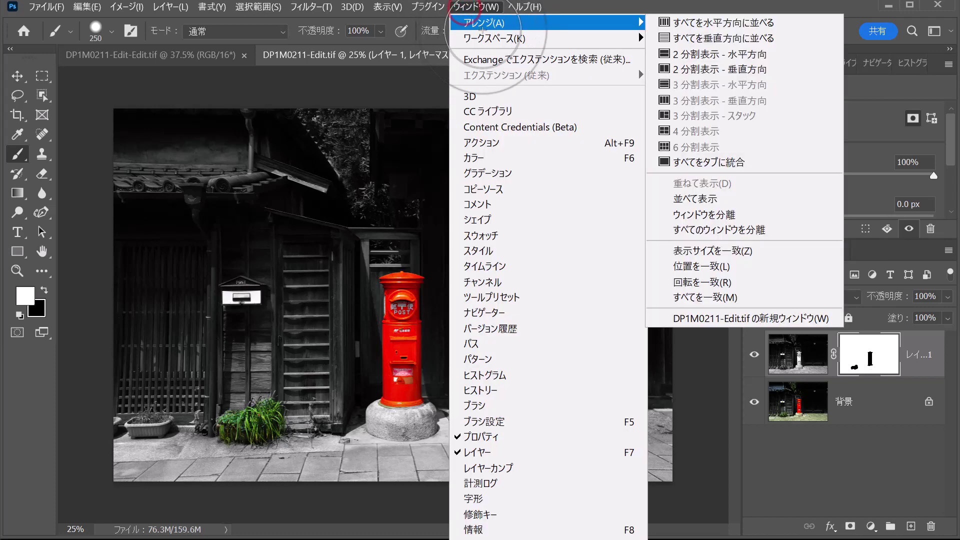
left_click(665, 60)
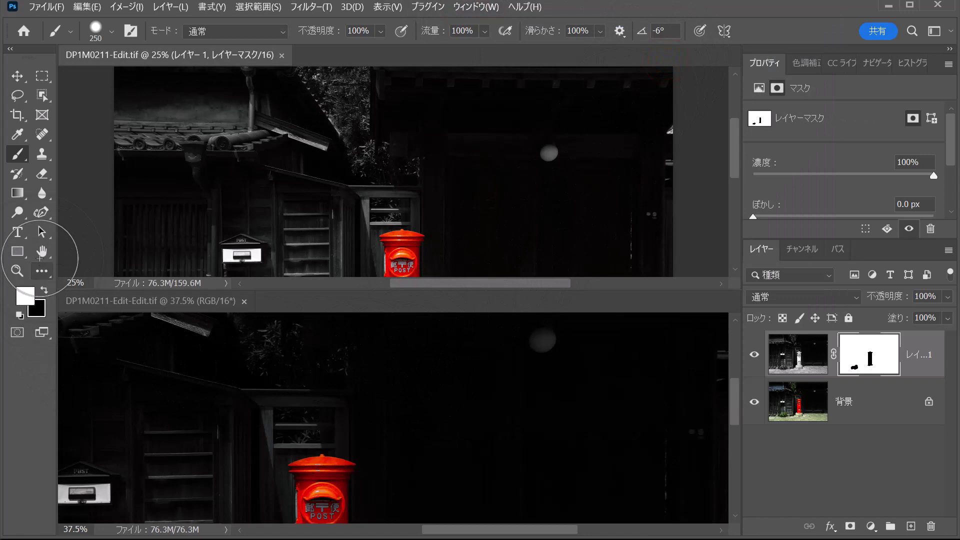
double_click(41, 250)
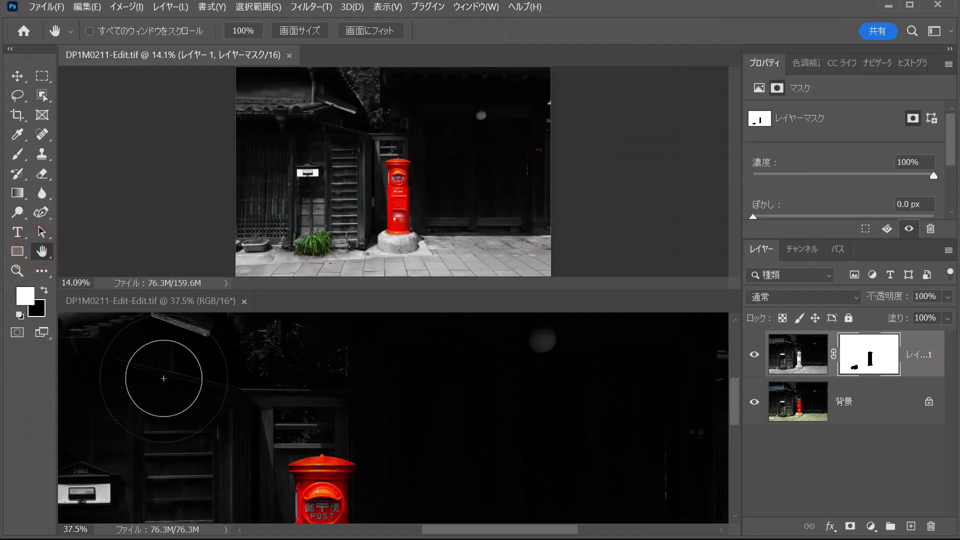
left_click(155, 415)
double_click(41, 250)
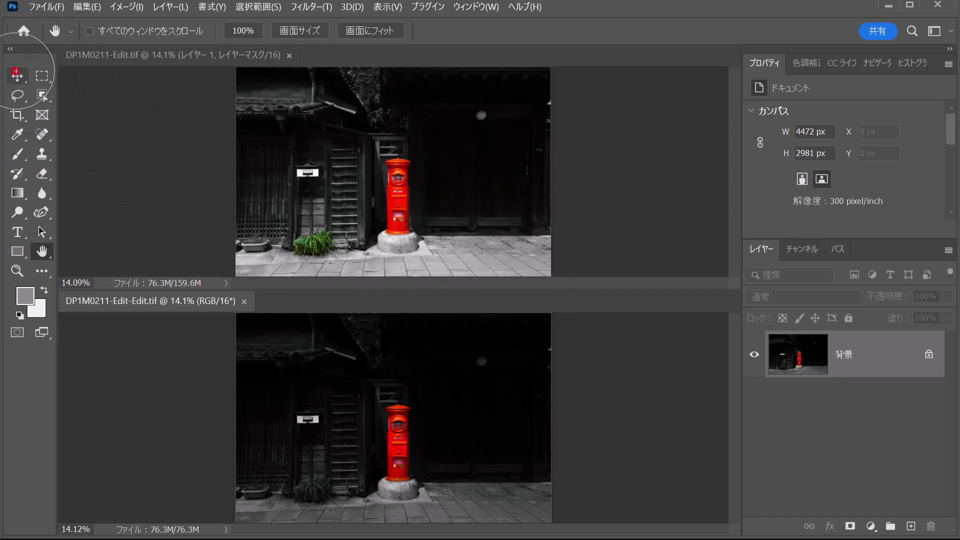
- Move the adjusted copy into DP1M0211-Edit.tif as a new layer and close the second document
left_click(17, 75)
left_click_drag(481, 397, 477, 223)
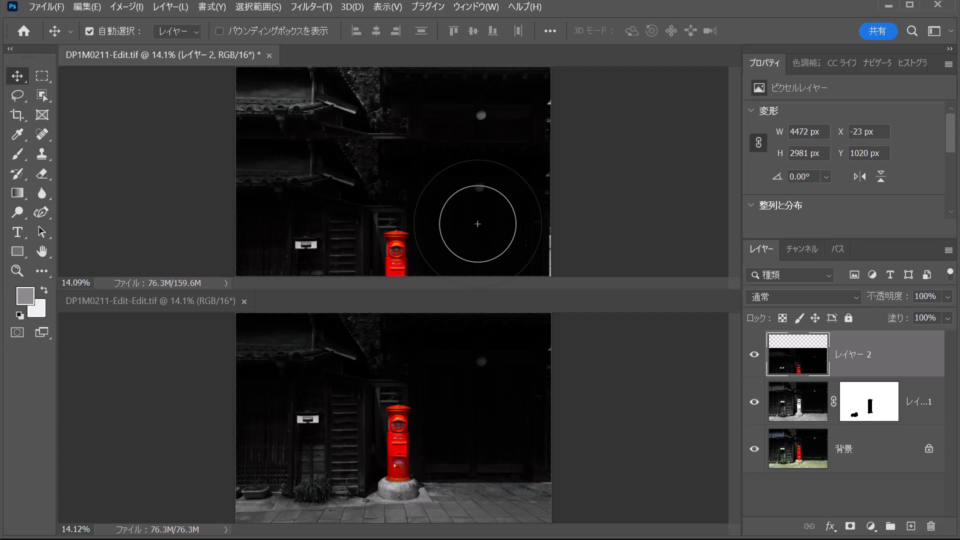
left_click(244, 301)
- Align the new layer at 0 px, 0 px and toggle its visibility to compare versions
left_click_drag(444, 351, 444, 276)
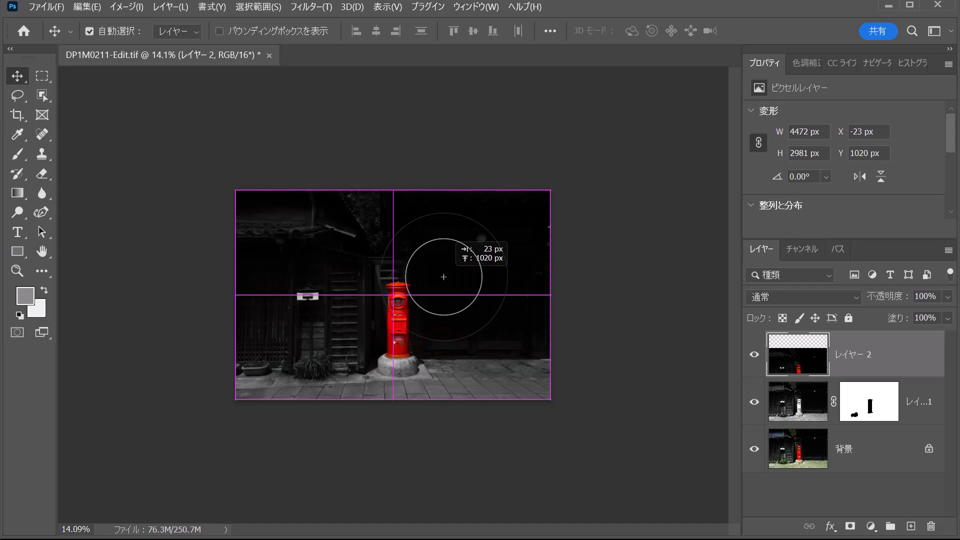
left_click_drag(443, 277, 465, 537)
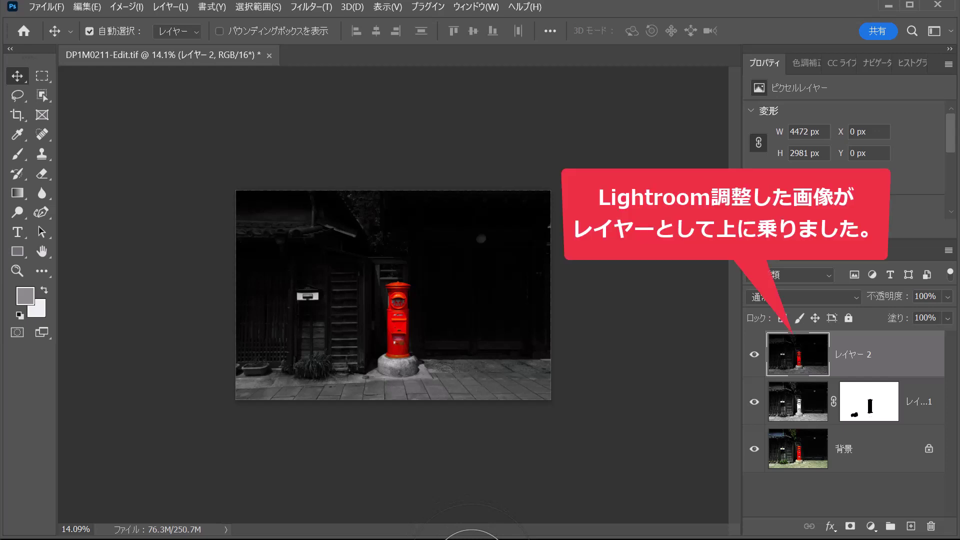
left_click(754, 355)
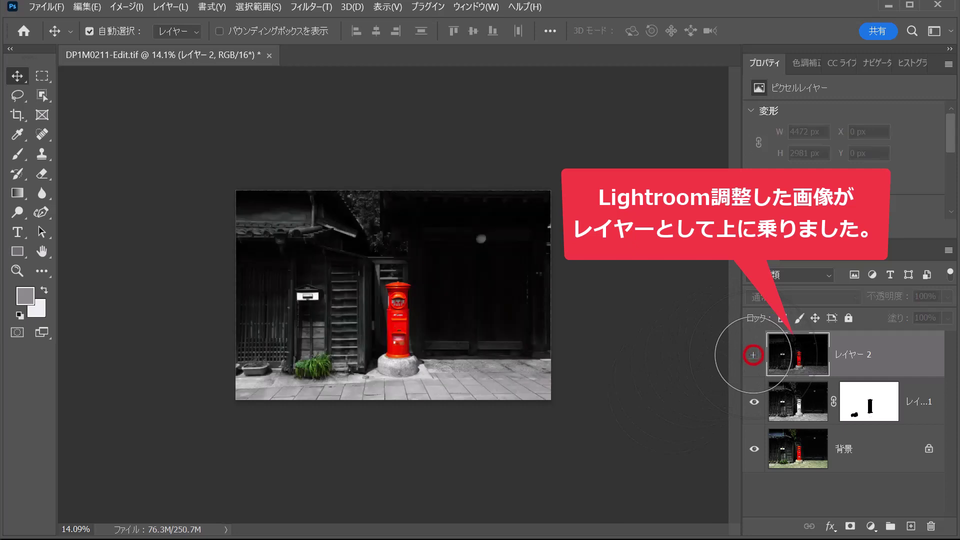
left_click(753, 354)
left_click(752, 355)
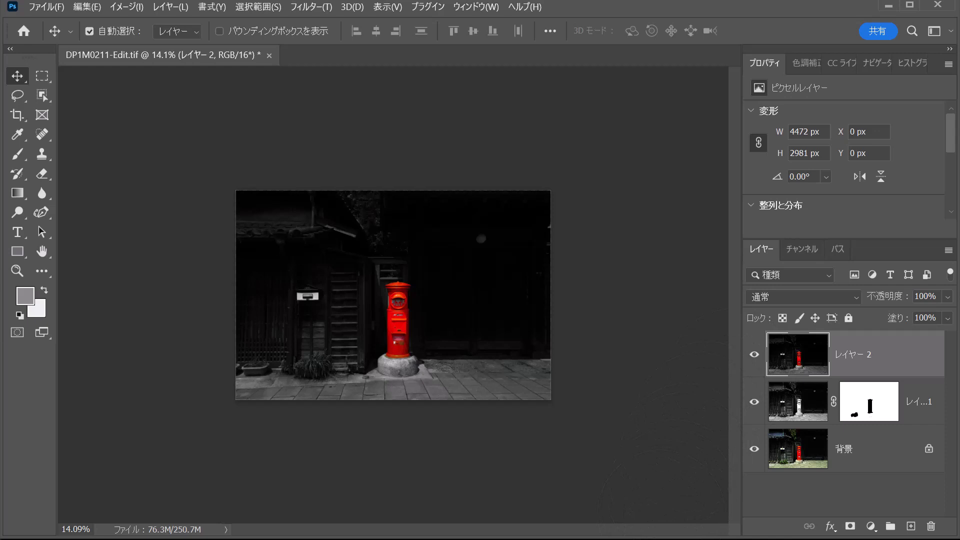
left_click(664, 475)
- Copy Layer 1's postbox mask onto Layer 2 and fit the image to the window
left_click(873, 402)
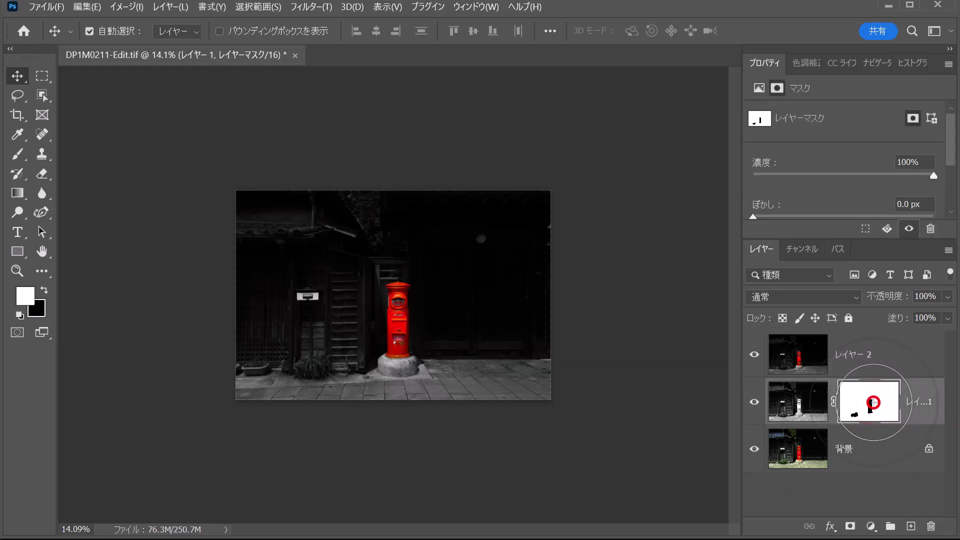
left_click_drag(872, 402, 873, 354)
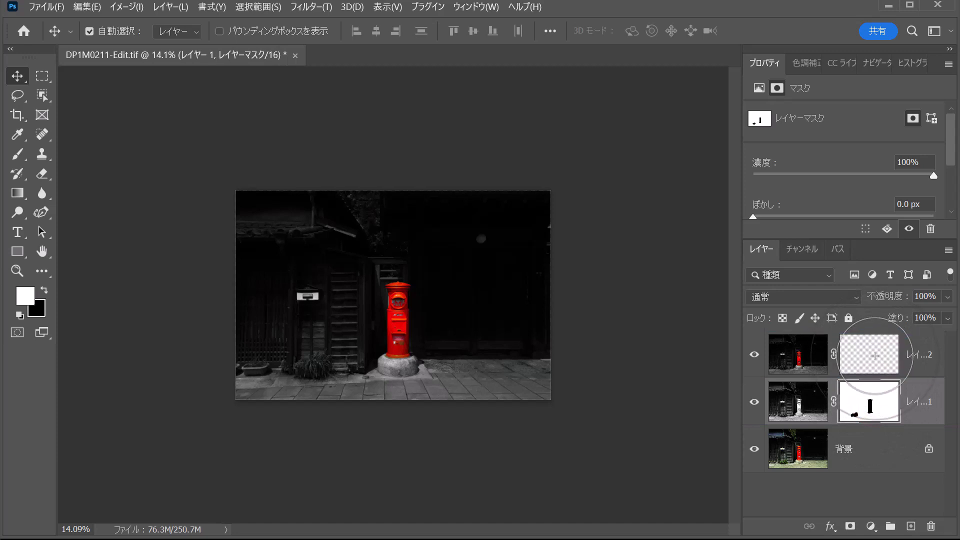
key("h")
key("ctrl+0")
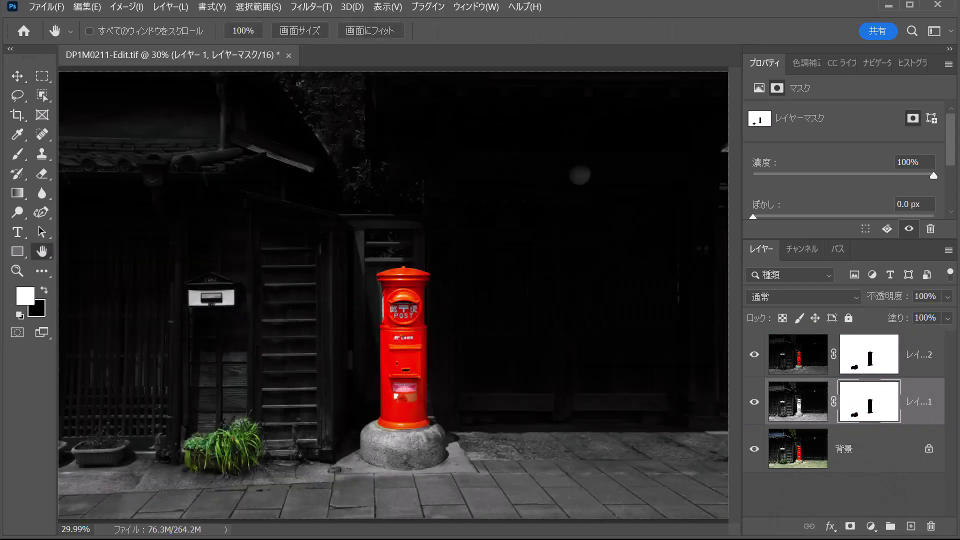